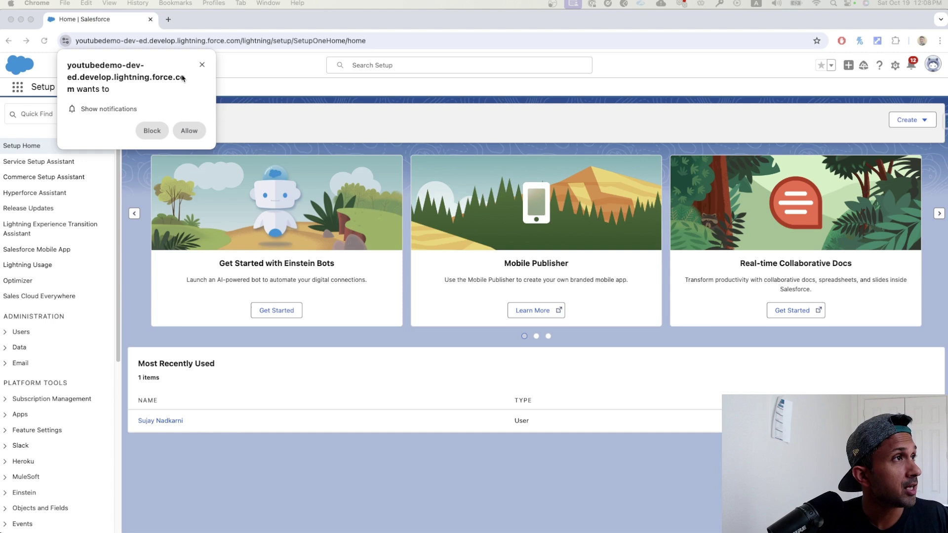
# Dismiss the notification prompt and open Setup in a new tab from the gear menu.
pyautogui.click(203, 66)
pyautogui.click(203, 66)
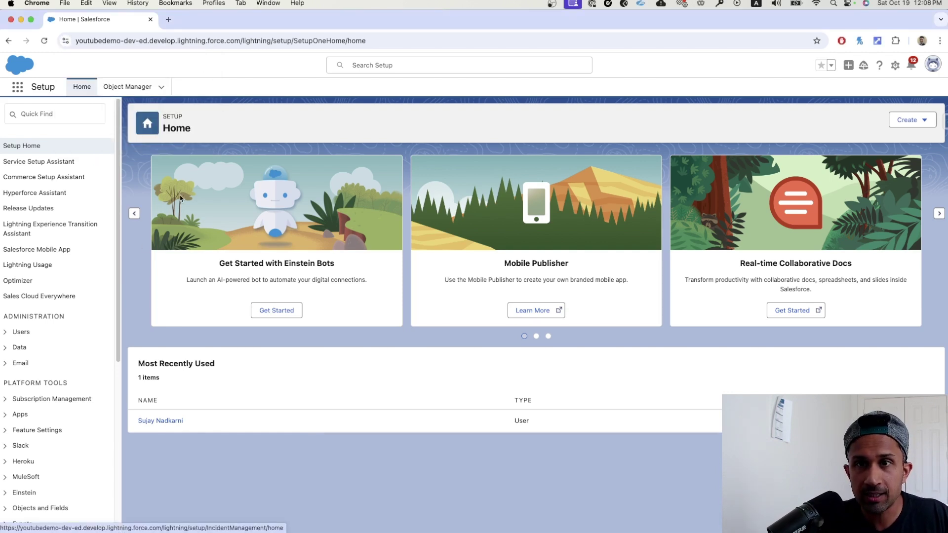
pyautogui.click(896, 68)
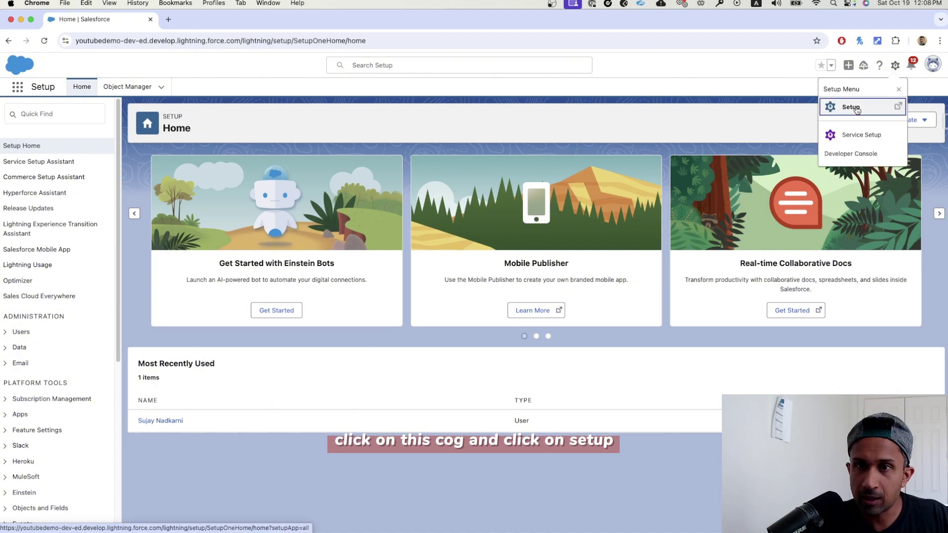
pyautogui.click(850, 107)
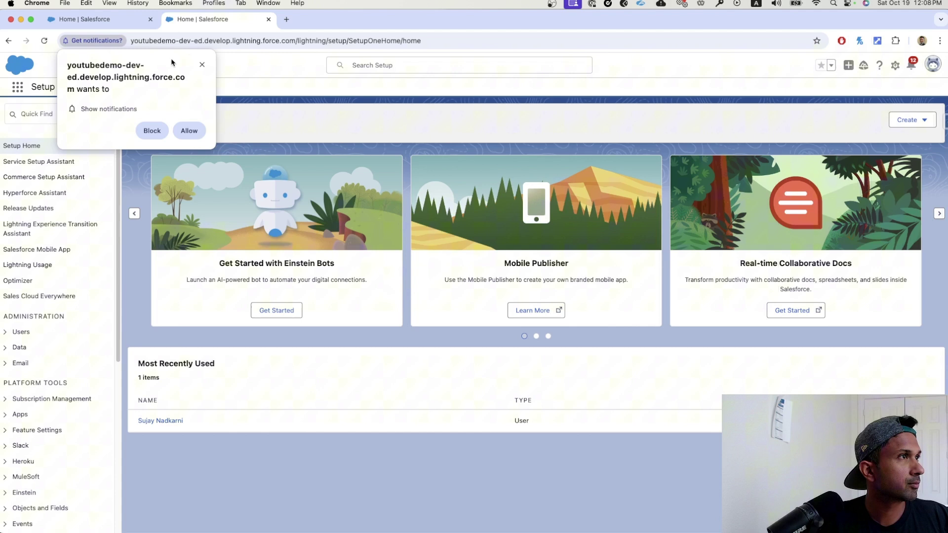
# Filter the Setup menu with Quick Find for 'Queue'.
pyautogui.click(202, 64)
pyautogui.click(82, 112)
pyautogui.write('Queue')
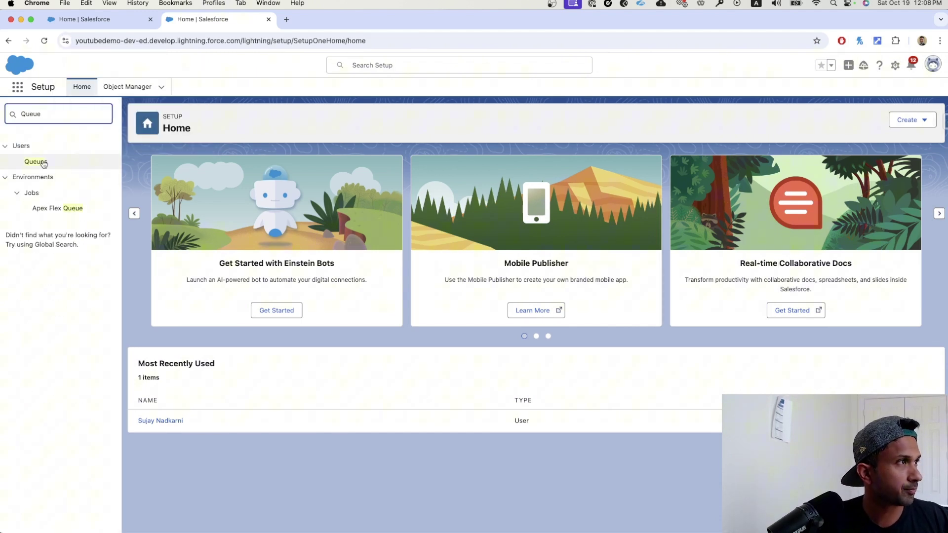
# Go to Users > Queues in Setup, where the queue list is still empty.
pyautogui.click(36, 161)
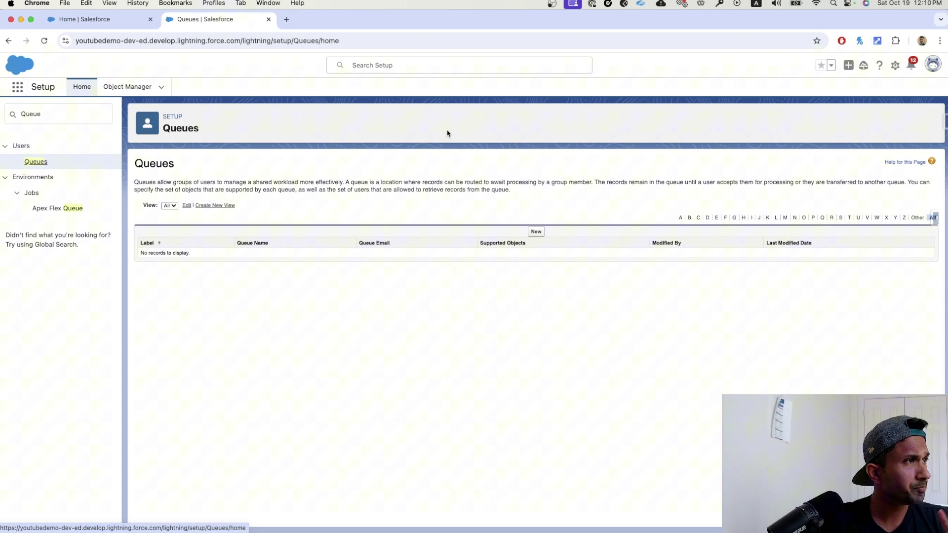
pyautogui.moveTo(139, 182); pyautogui.dragTo(257, 183)
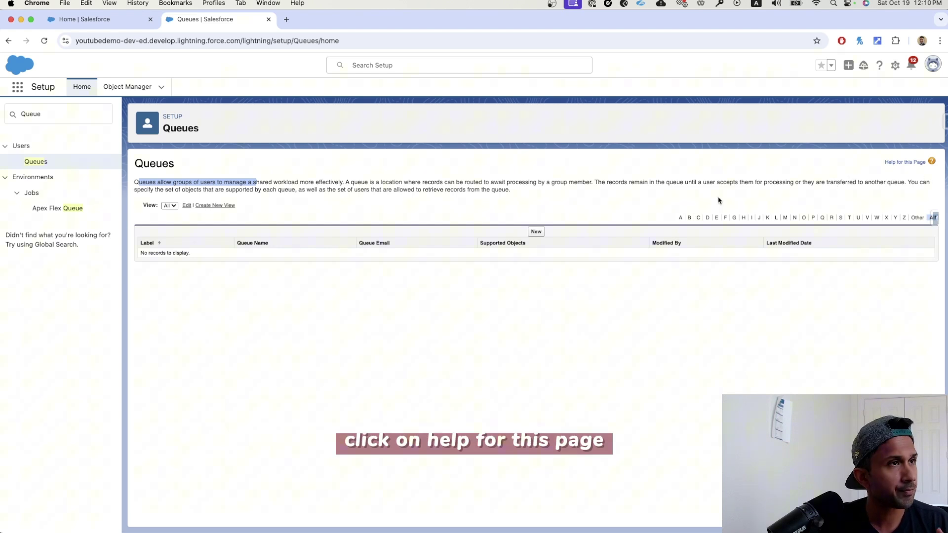
pyautogui.click(657, 201)
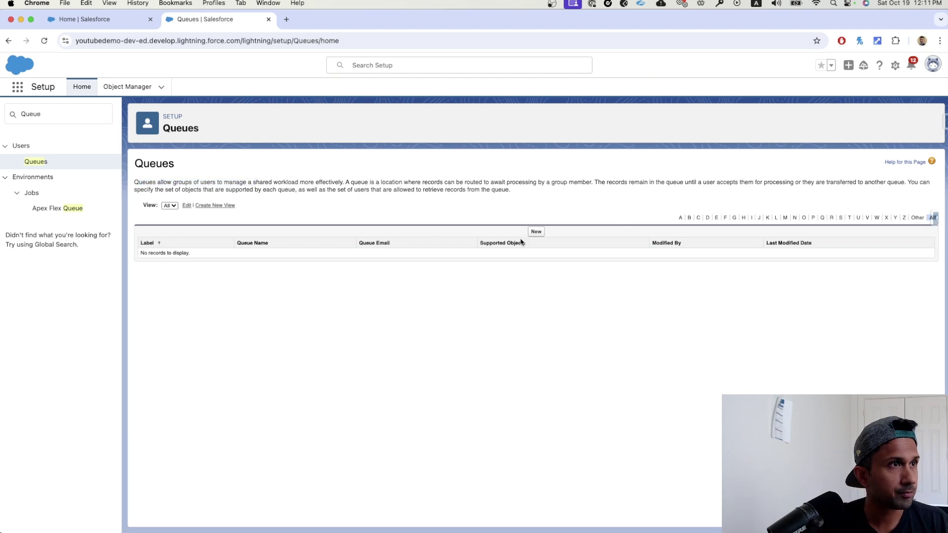
# Start a new queue 'Email Queue' (name Email_Queue) described as holding cases whose origin is email.
pyautogui.click(534, 232)
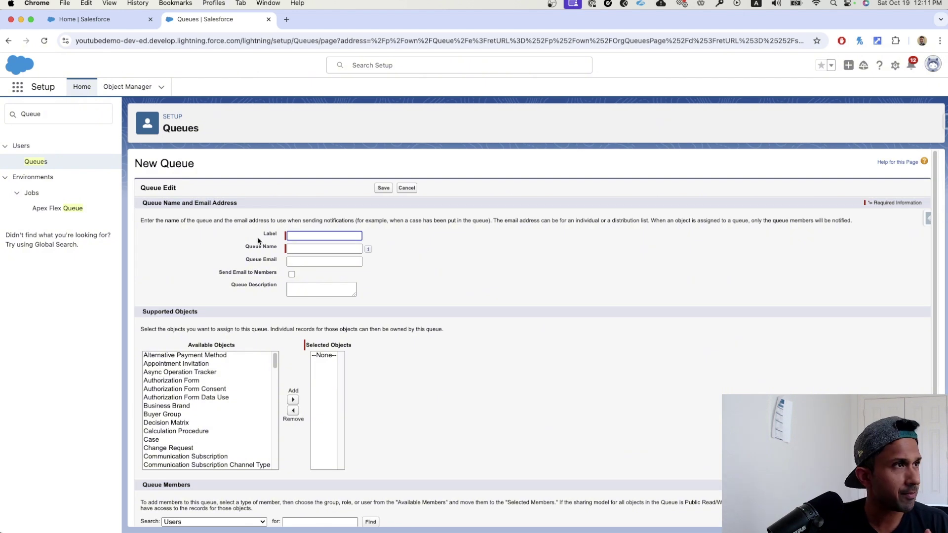
pyautogui.write('E')
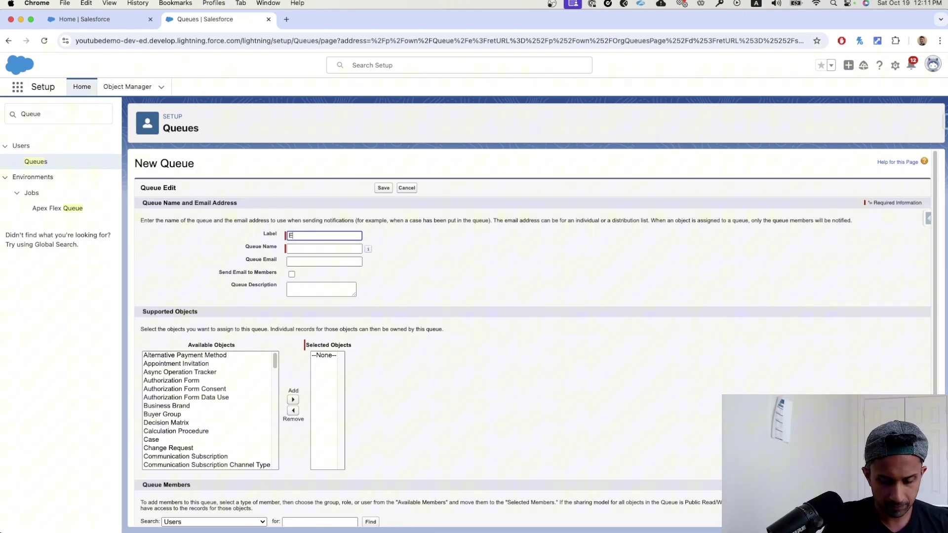
pyautogui.write('mail Queue')
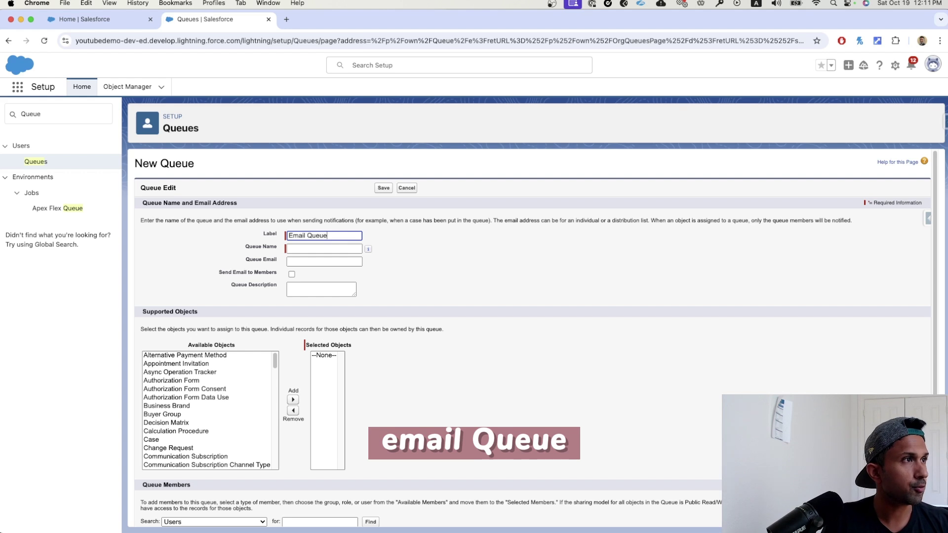
pyautogui.press('Tab')
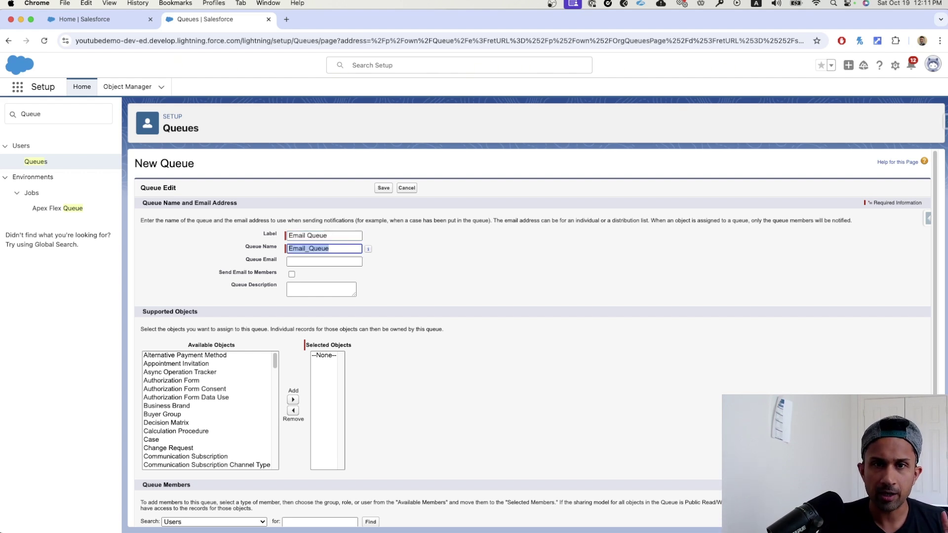
pyautogui.press('Tab')
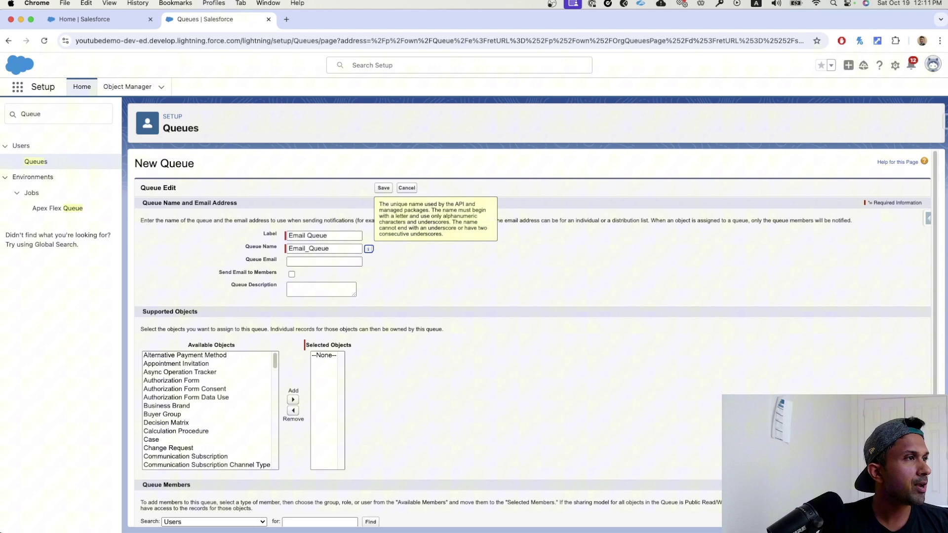
pyautogui.press('Tab')
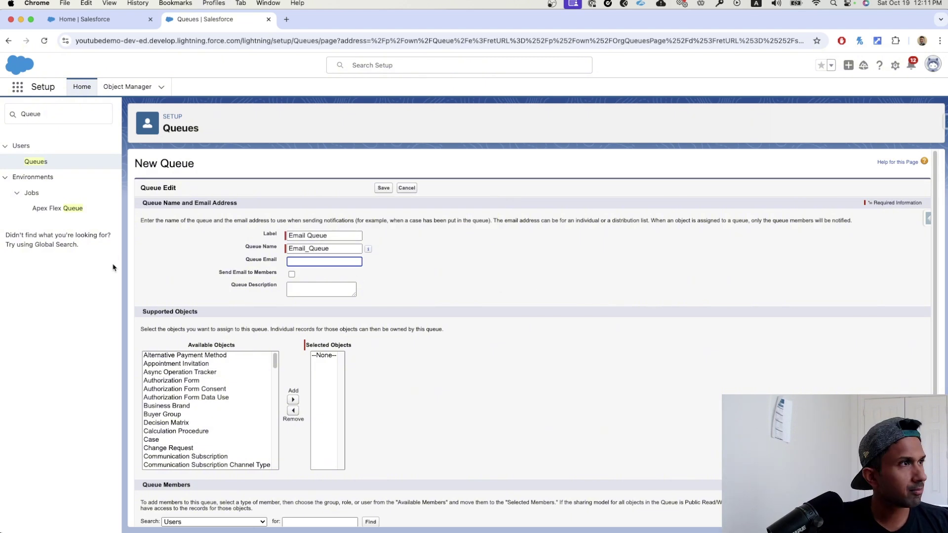
pyautogui.scroll(-1, 578, 292)
pyautogui.scroll(-3, 578, 292)
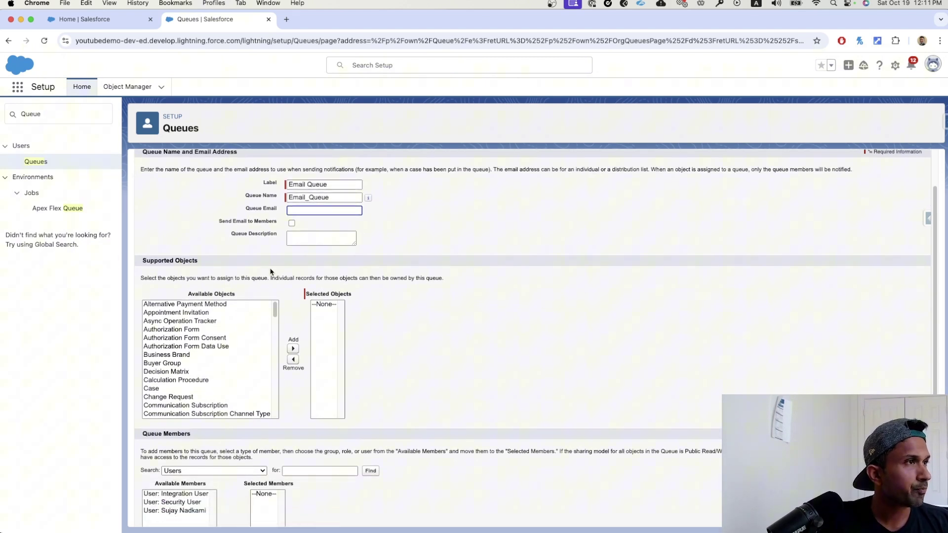
pyautogui.click(304, 238)
pyautogui.write('This')
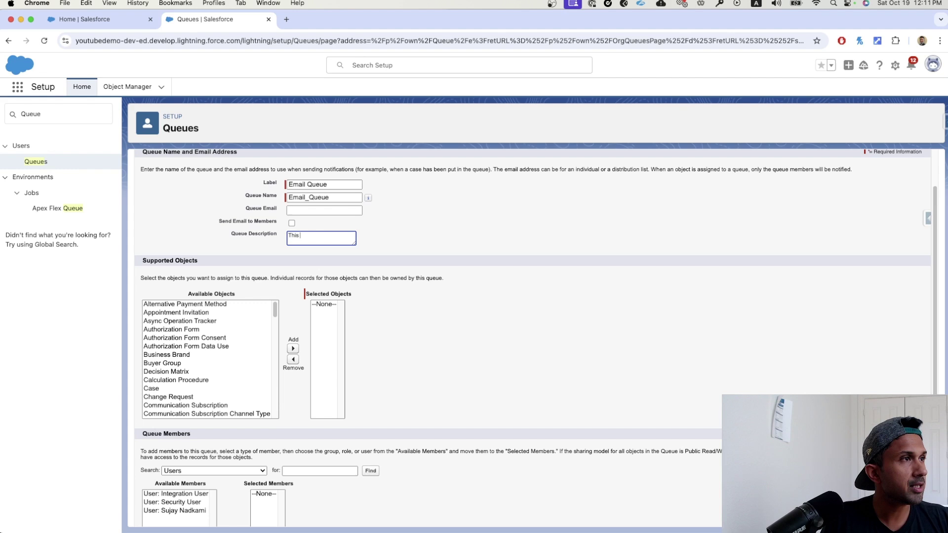
pyautogui.write(' queue')
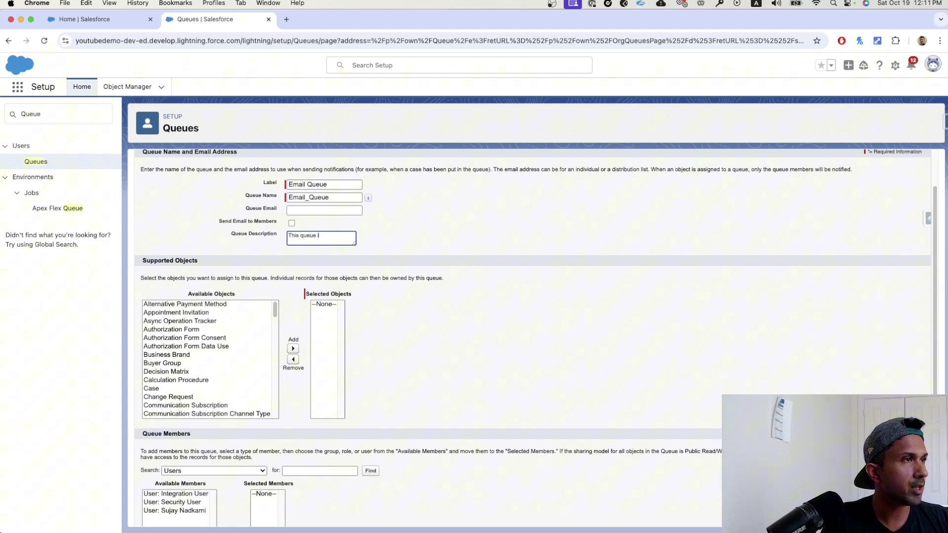
pyautogui.write(' will hold ca')
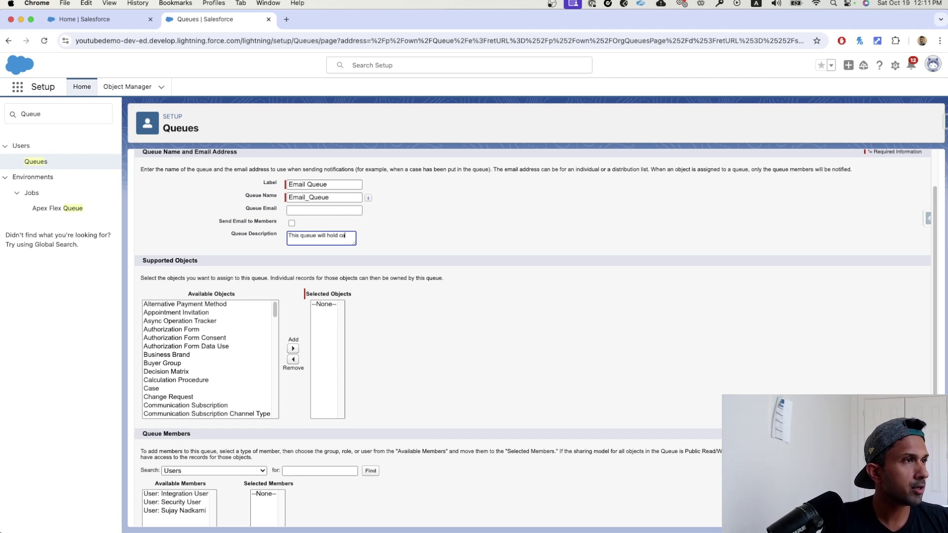
pyautogui.write('ses that')
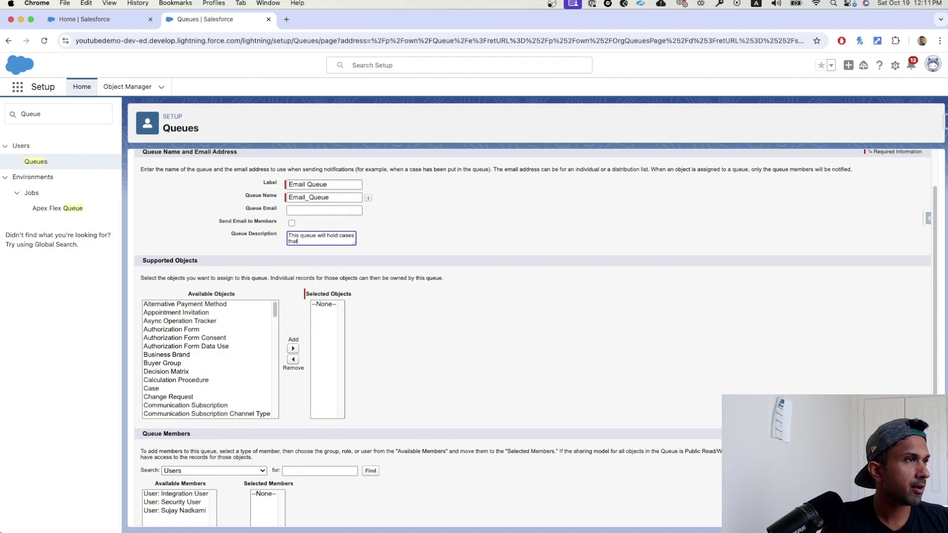
pyautogui.press('BackSpace')
pyautogui.press('BackSpace')
pyautogui.press('BackSpace')
pyautogui.press('BackSpace')
pyautogui.write('w')
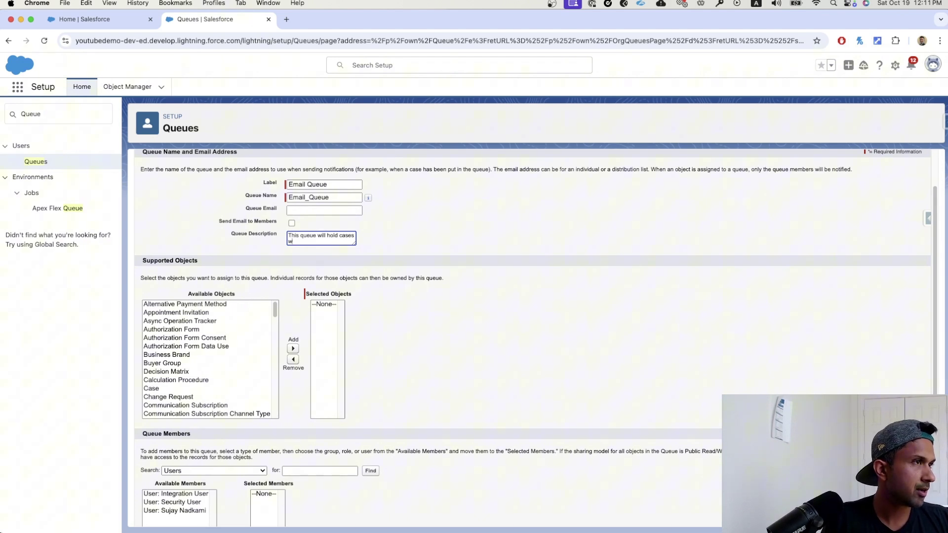
pyautogui.write('here origin is')
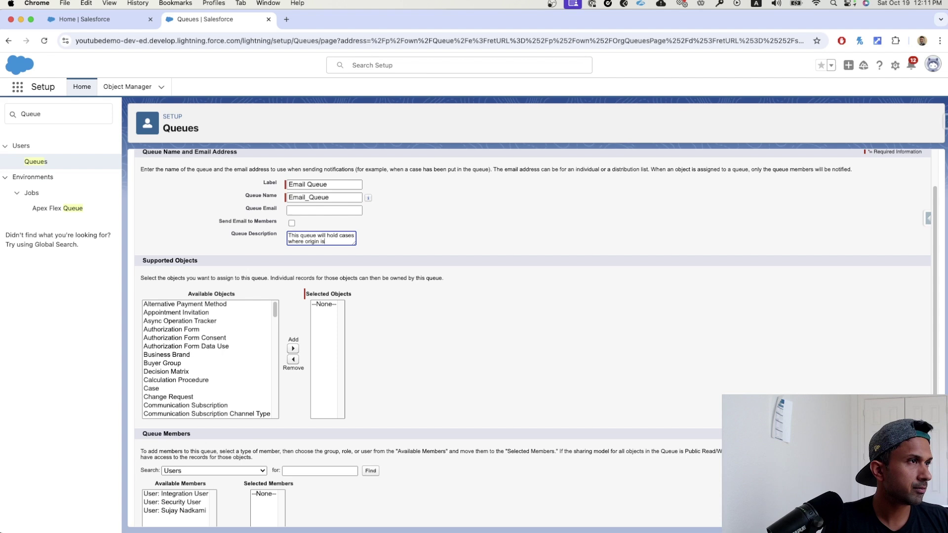
pyautogui.write(' emai')
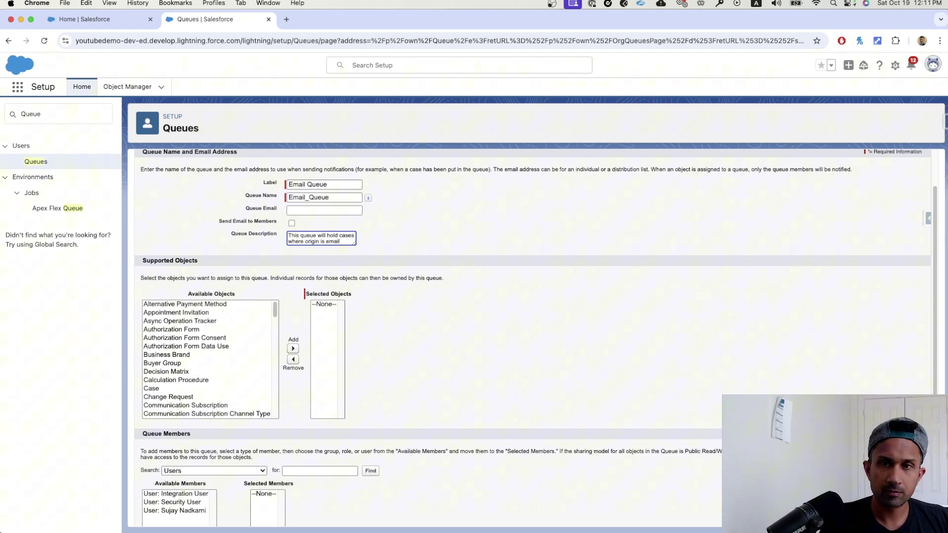
pyautogui.write('l')
# Add Case to the queue's supported objects.
pyautogui.click(533, 311)
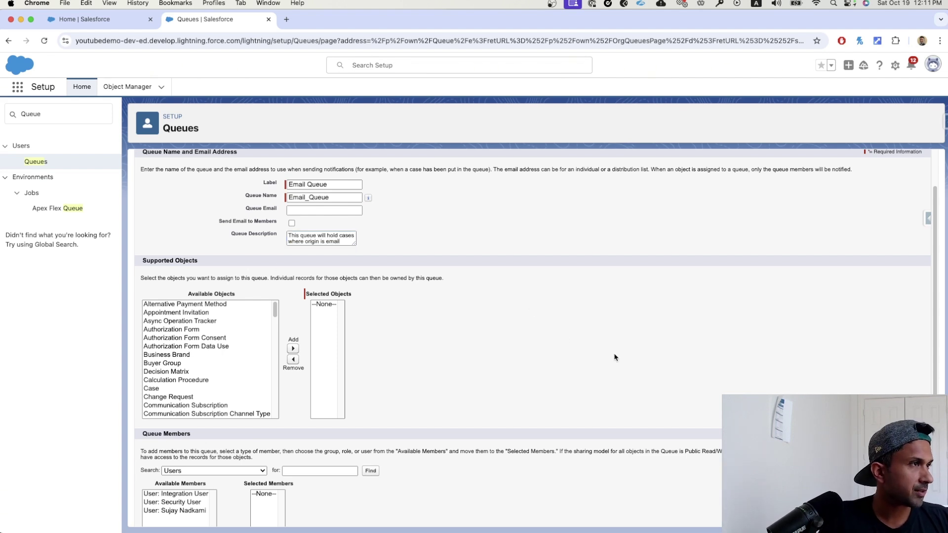
pyautogui.scroll(2, 568, 355)
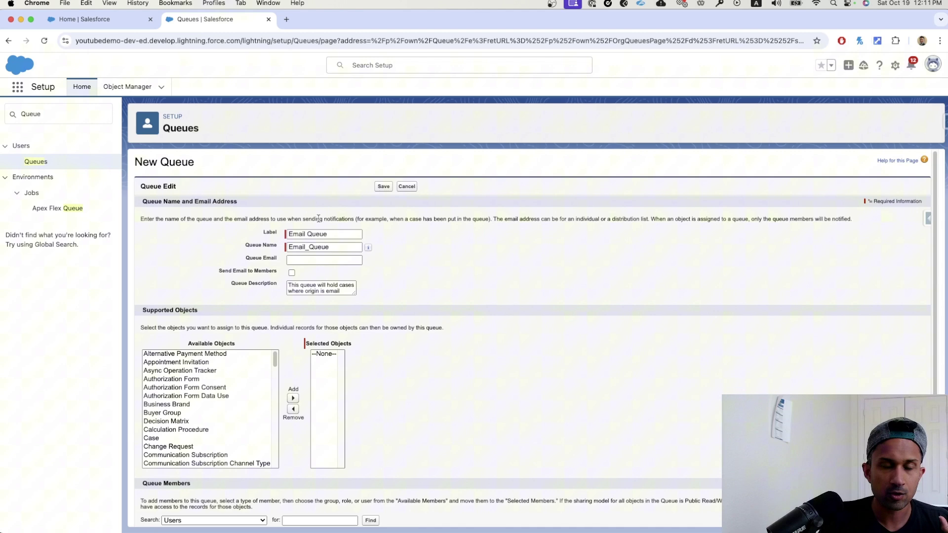
pyautogui.click(151, 437)
pyautogui.click(293, 398)
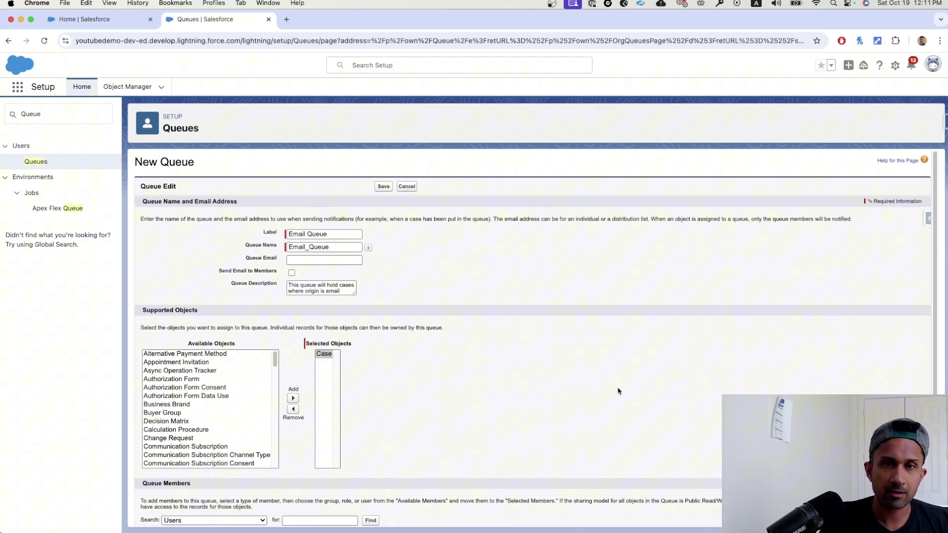
# Add the current user as a queue member and save Email Queue.
pyautogui.scroll(-5, 617, 391)
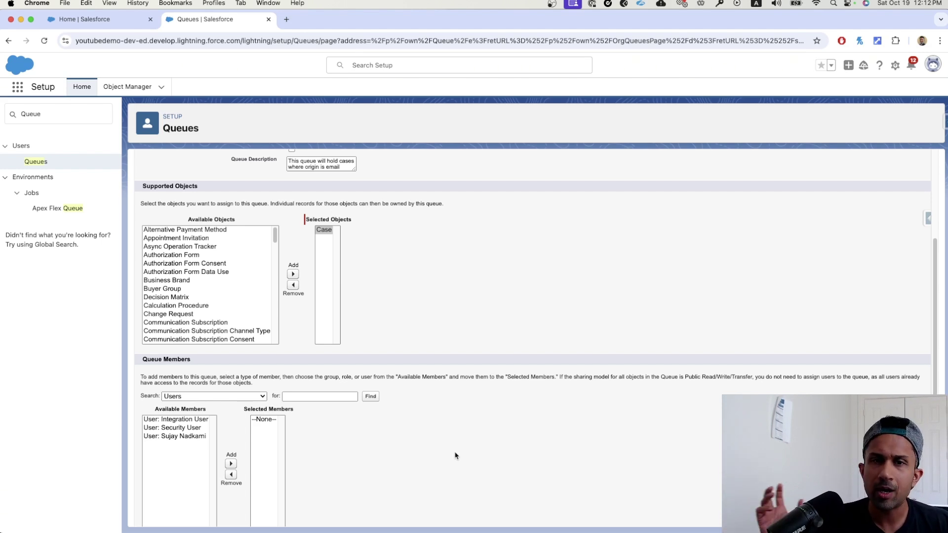
pyautogui.click(162, 436)
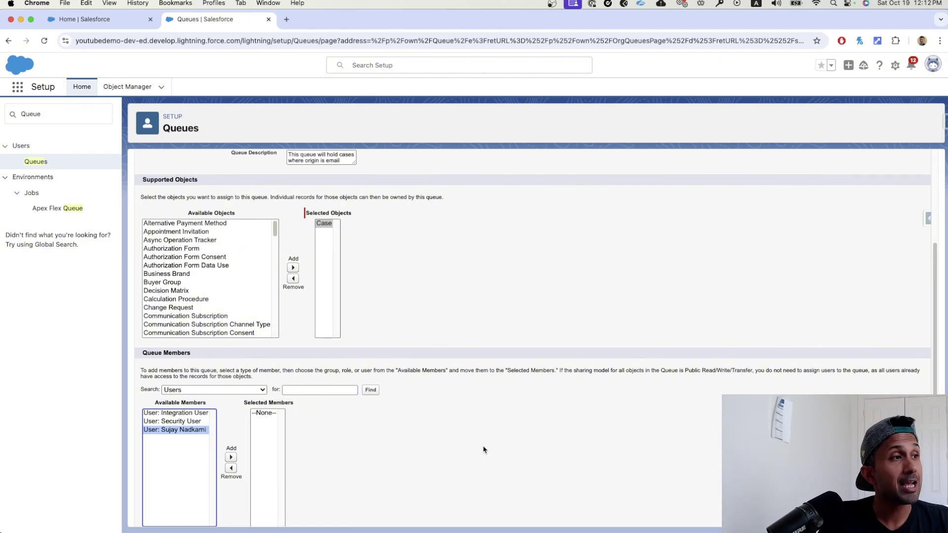
pyautogui.click(231, 457)
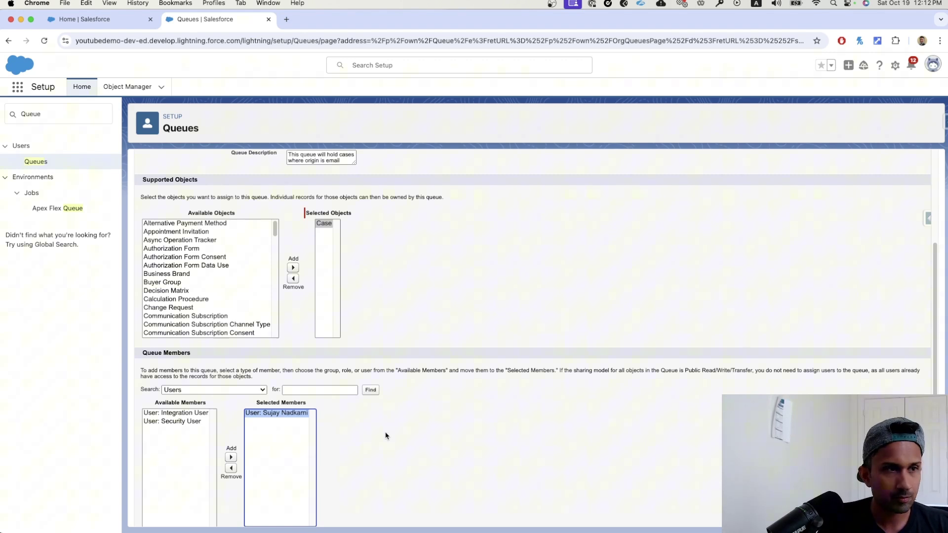
pyautogui.scroll(-2, 424, 435)
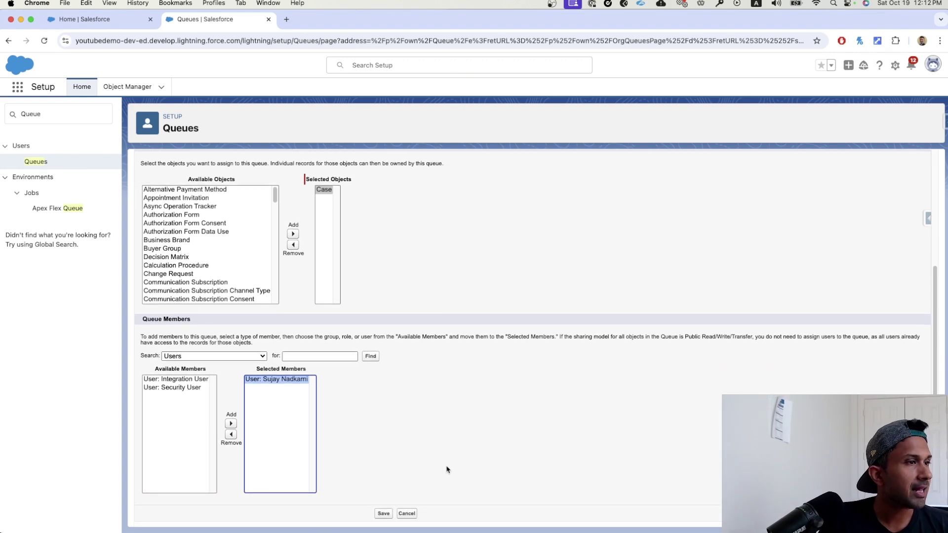
pyautogui.click(383, 513)
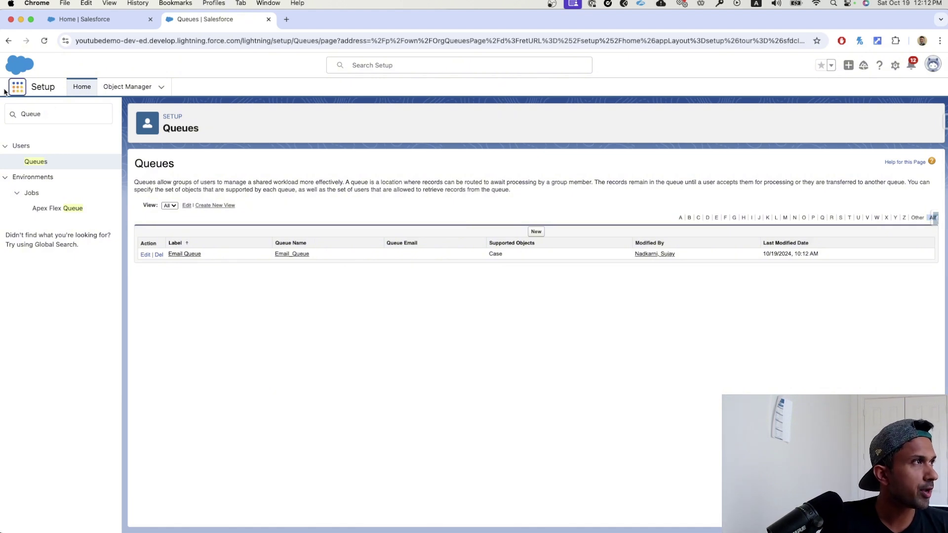
# Open the App Launcher.
pyautogui.click(20, 93)
# Find Cases in the App Launcher and start a new case.
pyautogui.write('Case')
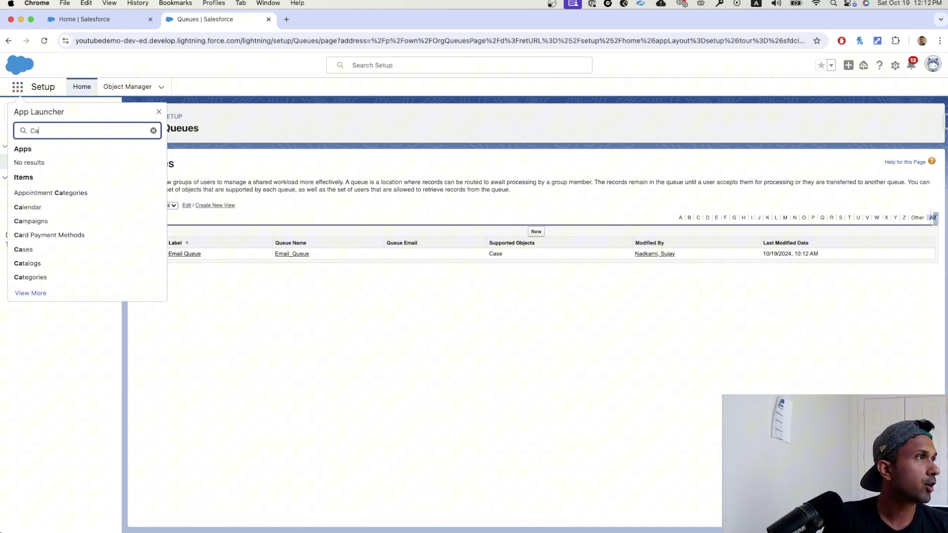
pyautogui.click(31, 193)
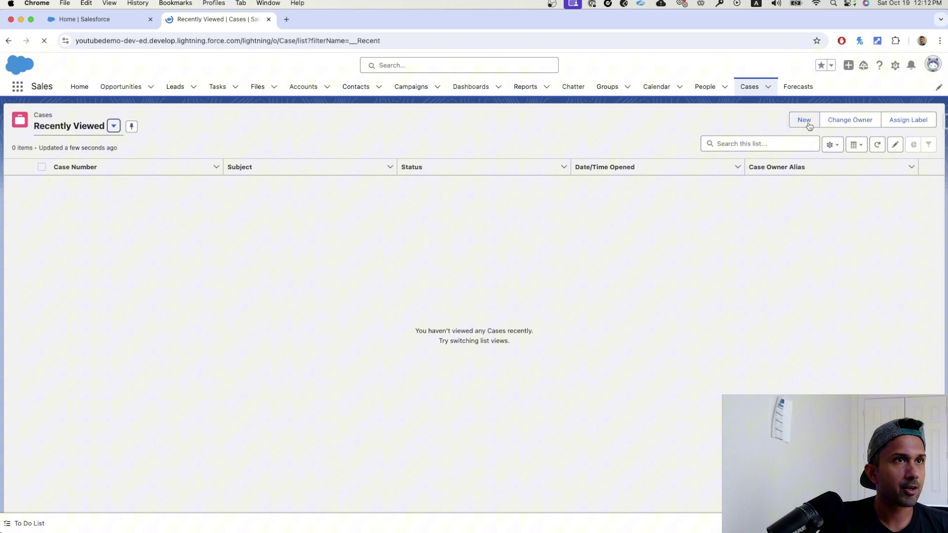
pyautogui.click(802, 121)
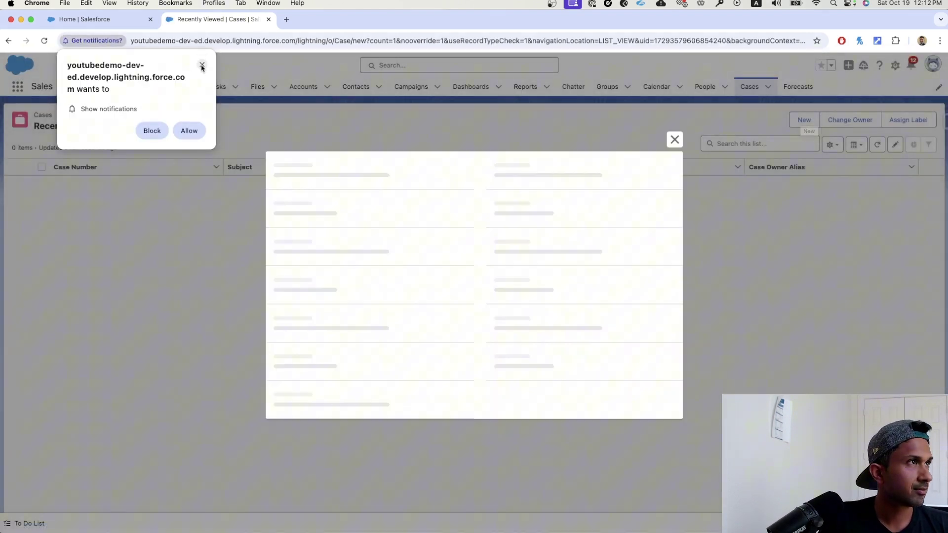
pyautogui.click(201, 65)
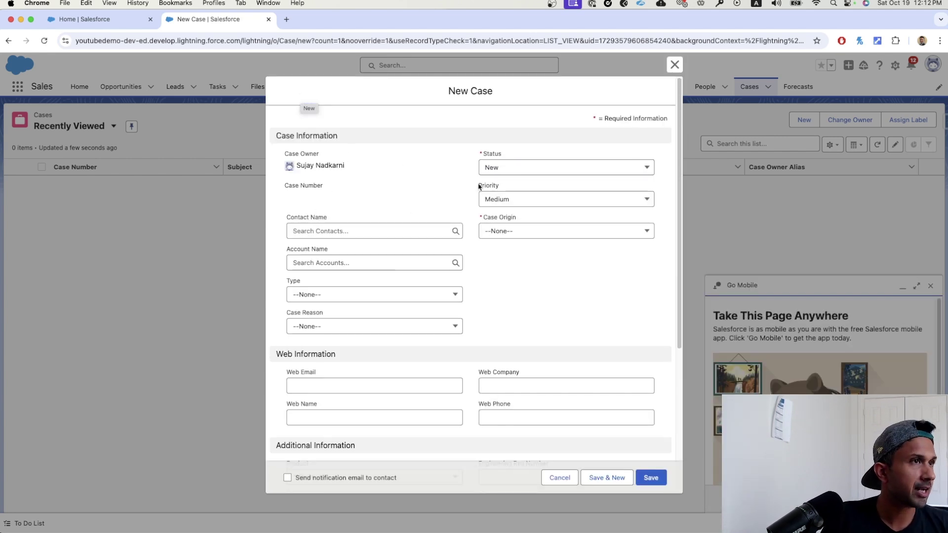
# Save the case with Case Origin Email and subject 'Test Case # 1'.
pyautogui.click(531, 232)
pyautogui.click(518, 280)
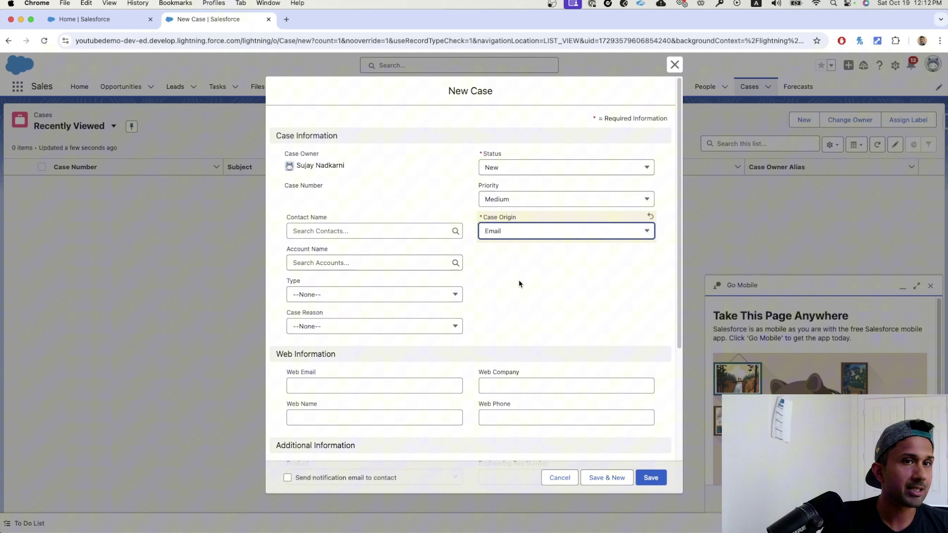
pyautogui.scroll(-2, 509, 257)
pyautogui.scroll(2, 315, 237)
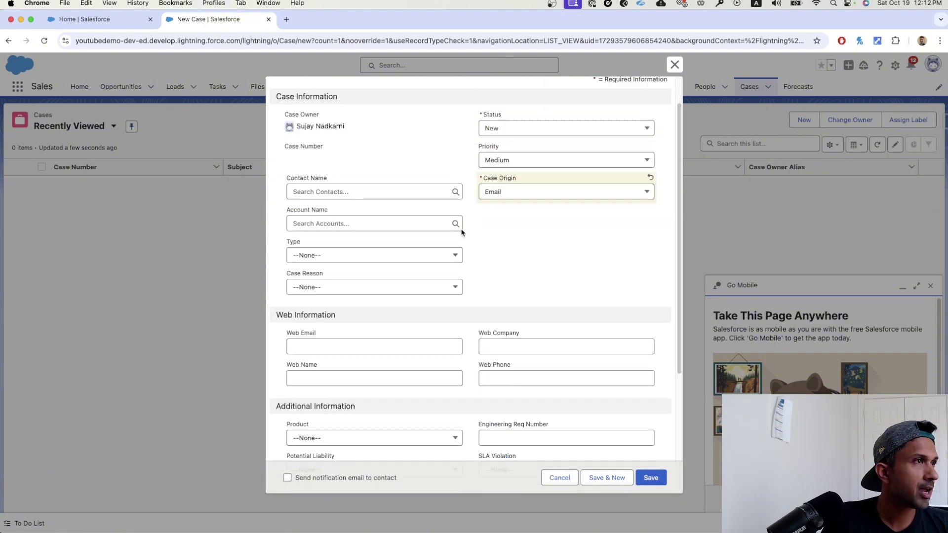
pyautogui.click(306, 232)
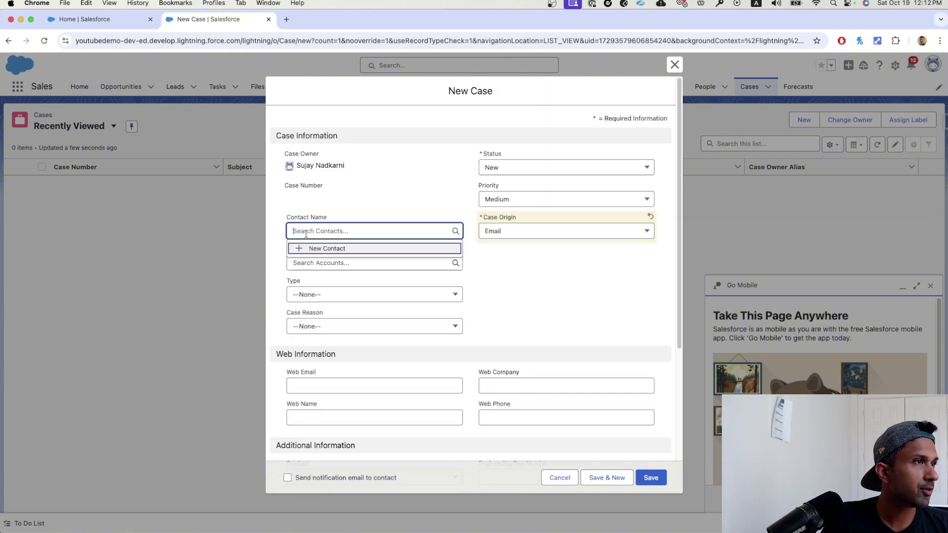
pyautogui.click(580, 297)
pyautogui.scroll(-3, 575, 268)
pyautogui.scroll(-2, 558, 292)
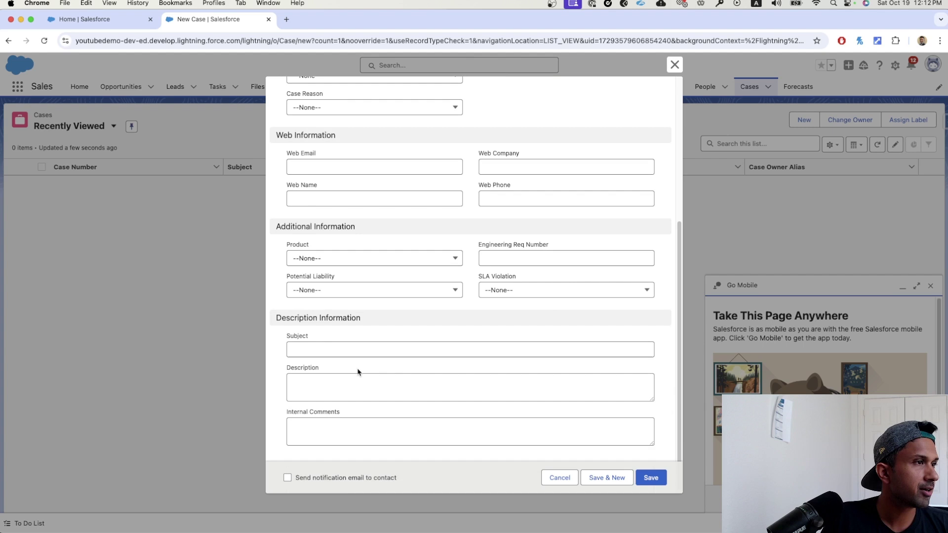
pyautogui.click(340, 349)
pyautogui.write('Test C')
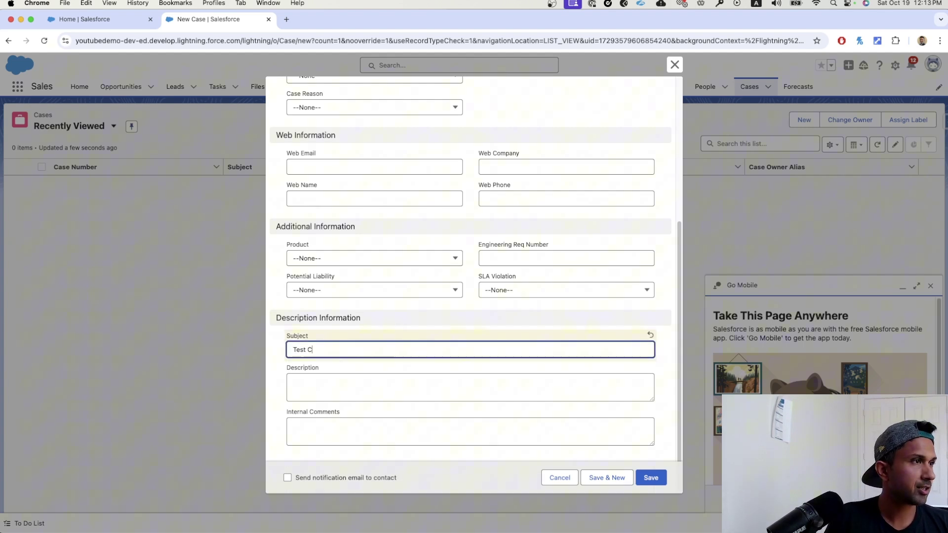
pyautogui.write('ase')
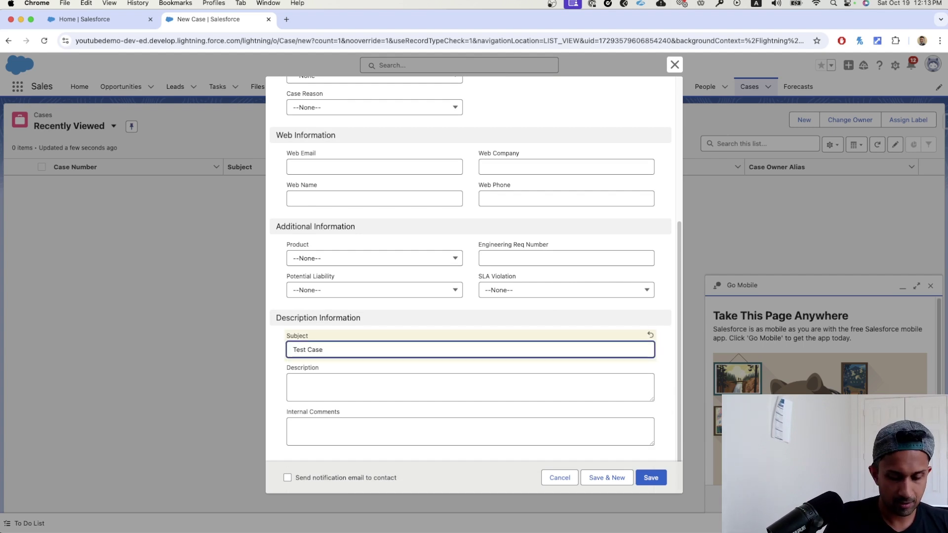
pyautogui.write(' # 1')
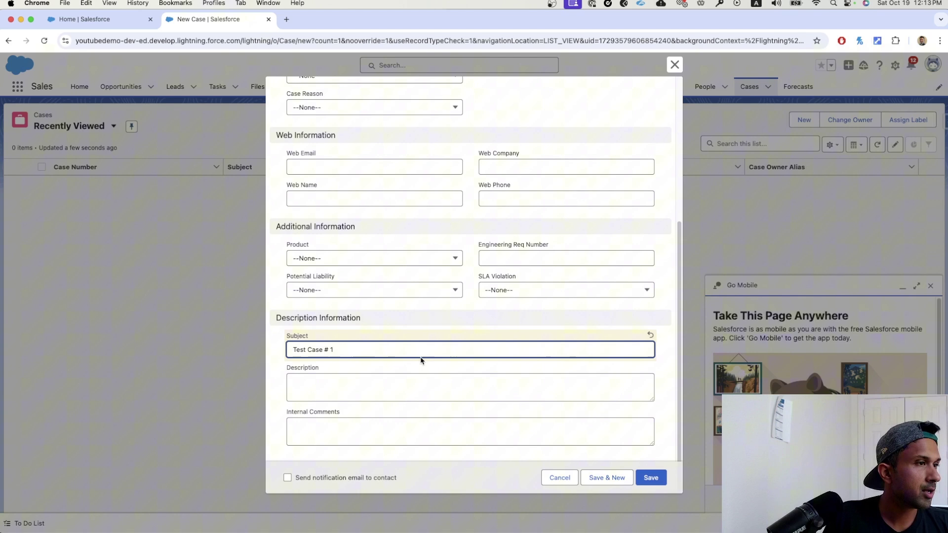
pyautogui.click(661, 477)
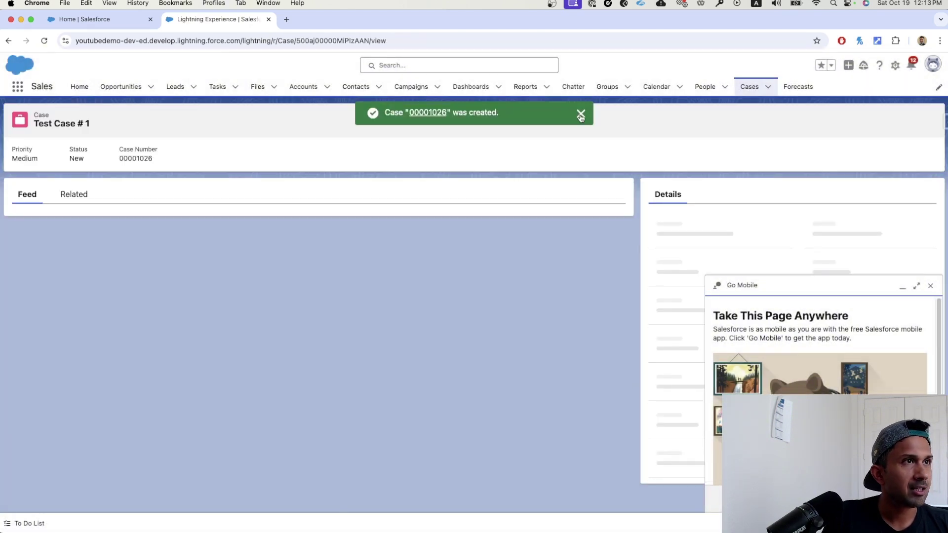
# Change the owner of case 00001026 to the queue Email Queue.
pyautogui.click(581, 115)
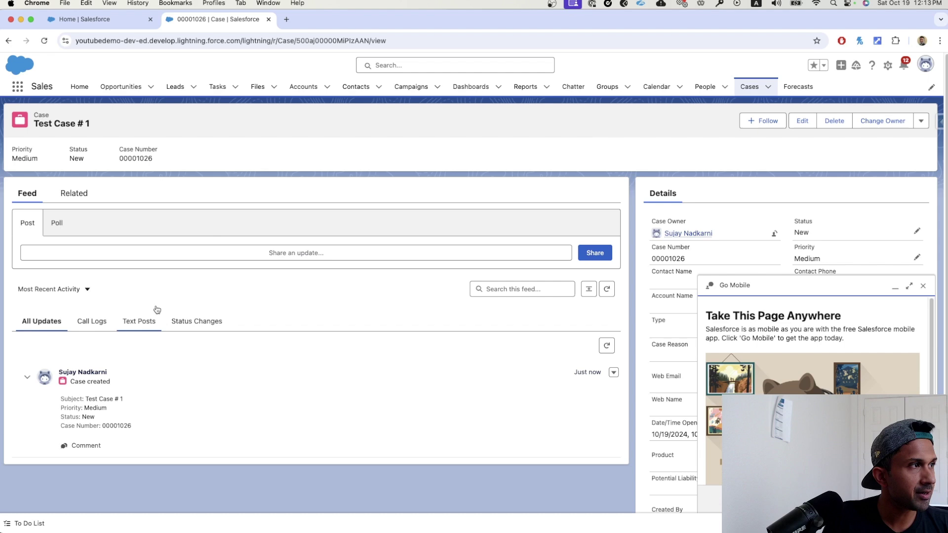
pyautogui.click(894, 288)
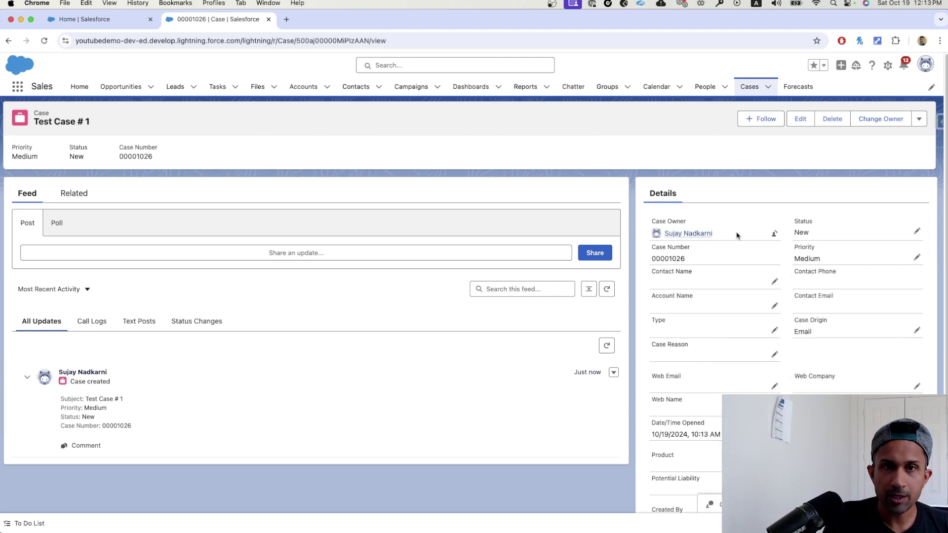
pyautogui.click(774, 233)
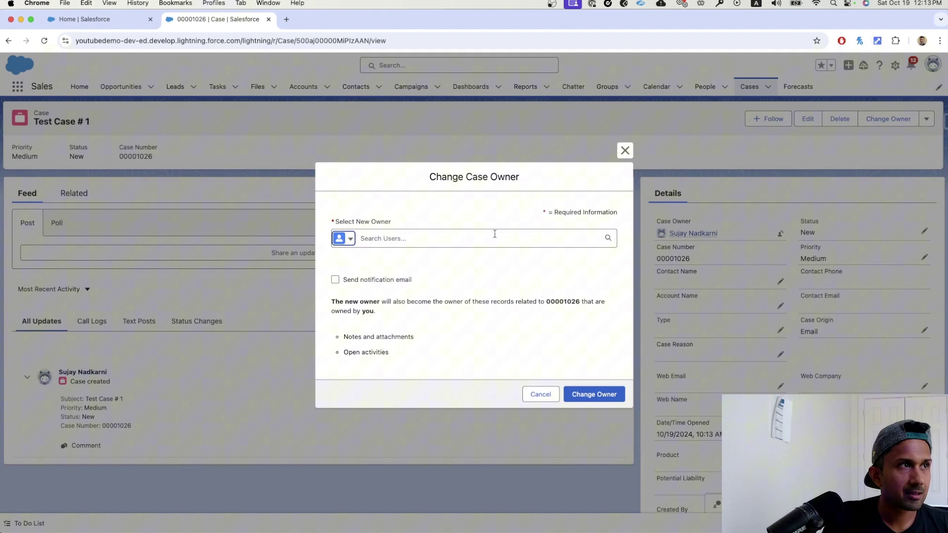
pyautogui.click(348, 238)
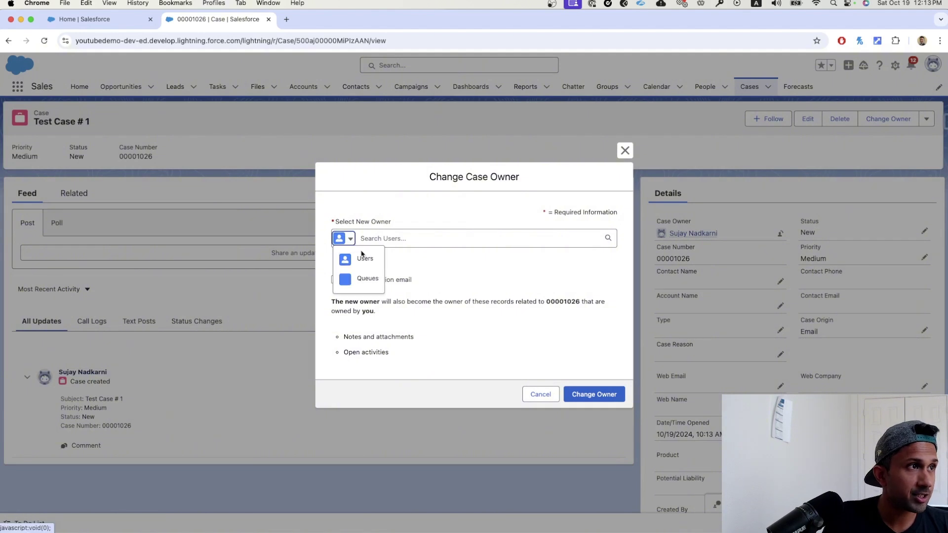
pyautogui.click(370, 279)
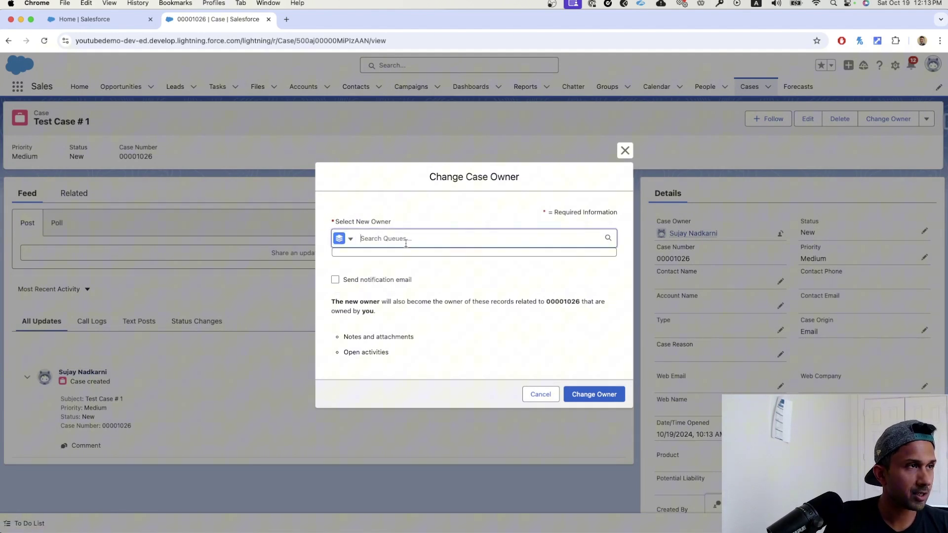
pyautogui.write('Email')
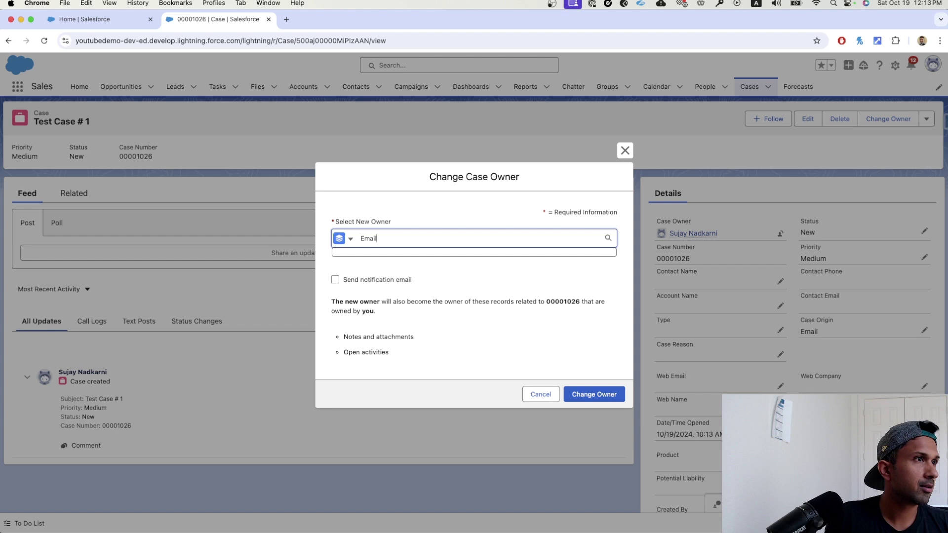
pyautogui.click(376, 284)
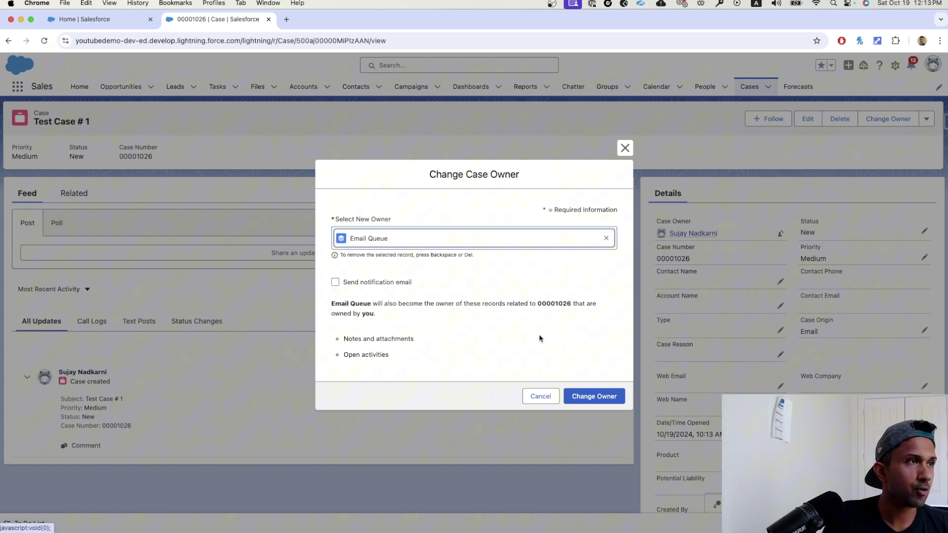
pyautogui.click(595, 396)
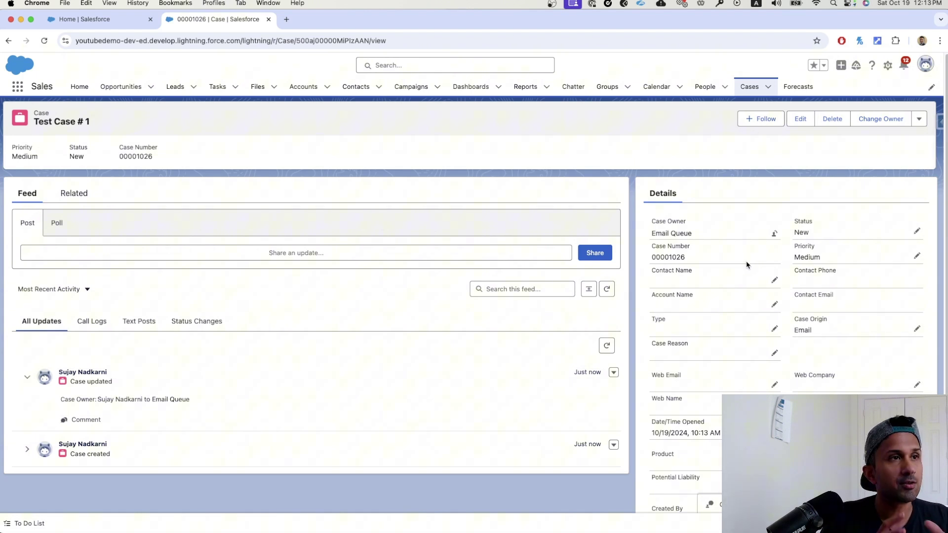
# Switch the Cases list to the Email Queue view, showing case 00001026 'Test Case # 1'.
pyautogui.click(746, 89)
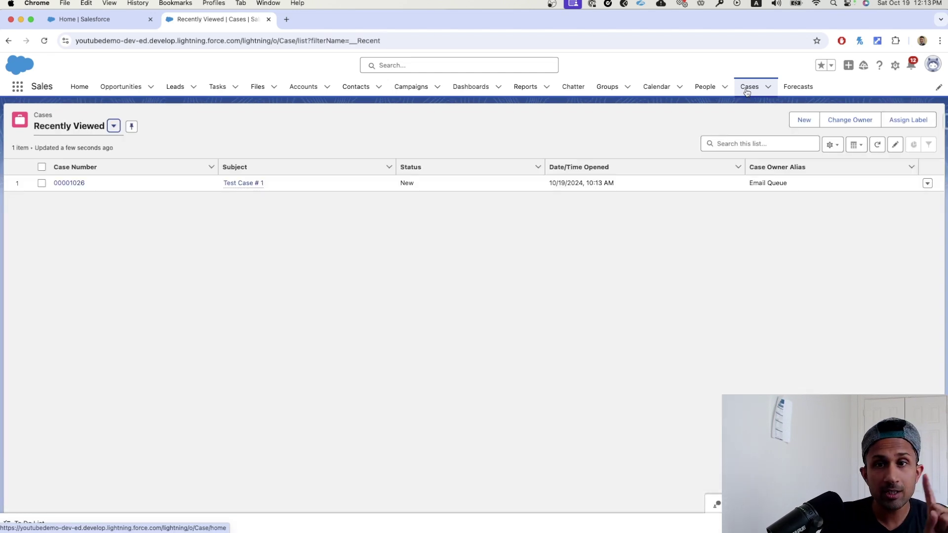
pyautogui.click(114, 127)
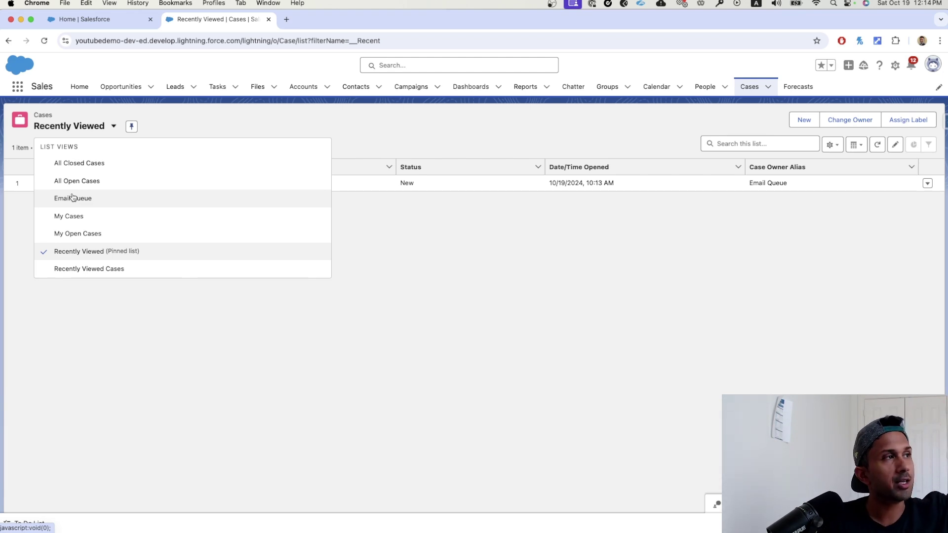
pyautogui.click(73, 198)
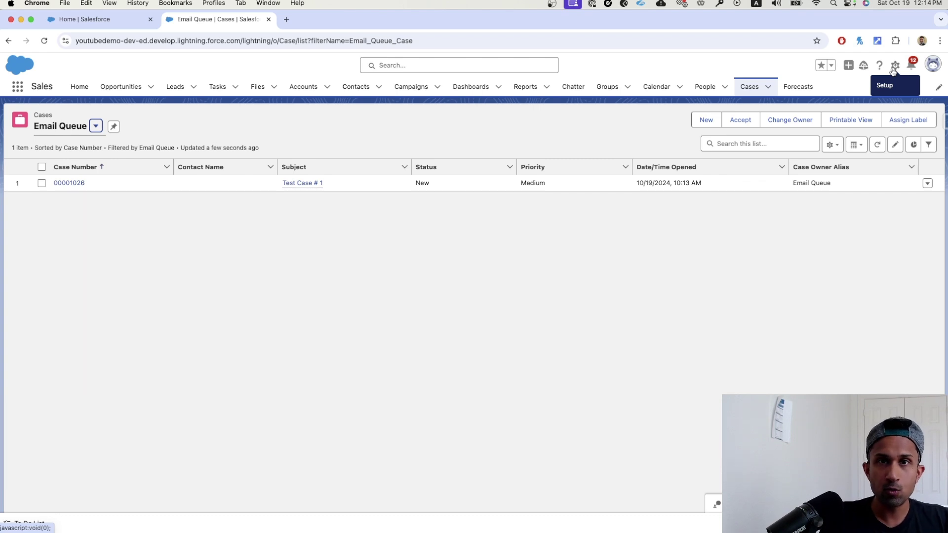
# Open Case Assignment Rules in Setup via a Quick Find search for 'Case Assig'.
pyautogui.click(892, 72)
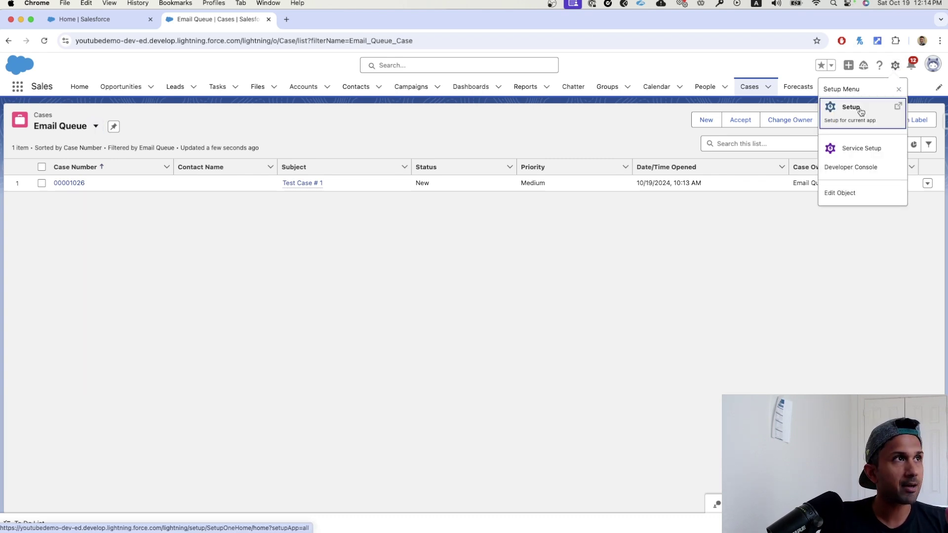
pyautogui.click(859, 110)
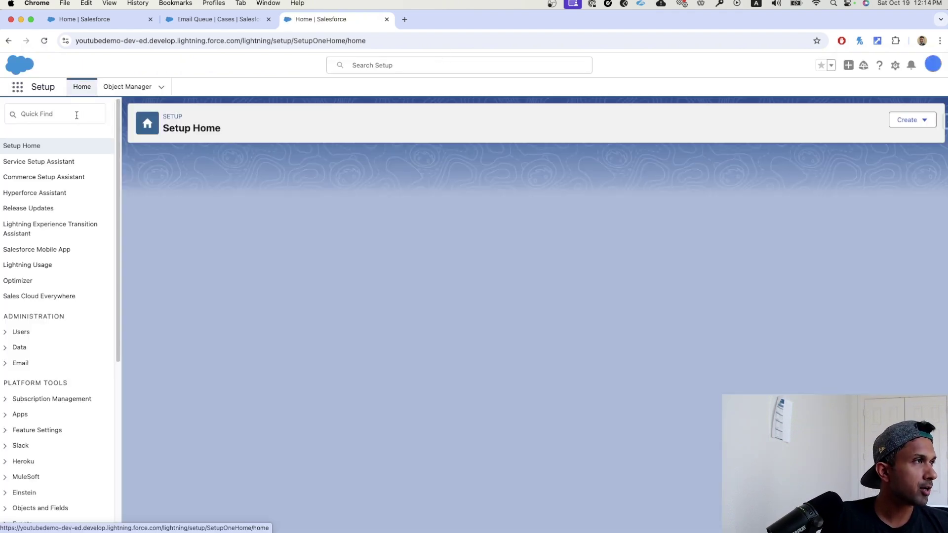
pyautogui.write('Ca')
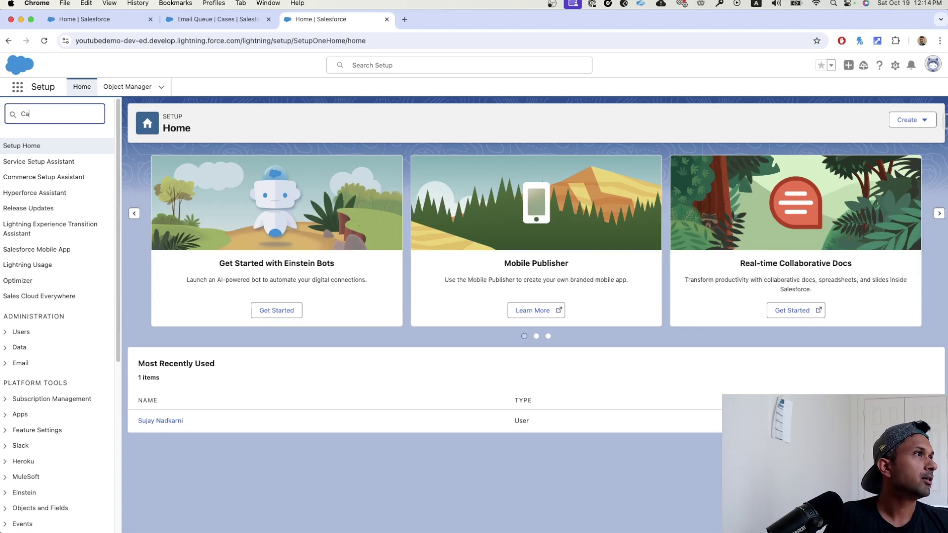
pyautogui.write('se ASsig')
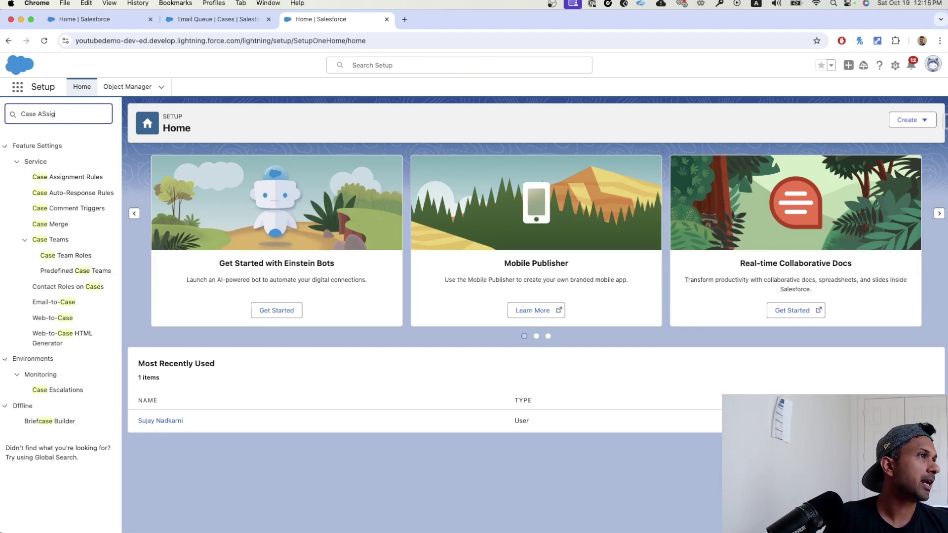
pyautogui.click(65, 179)
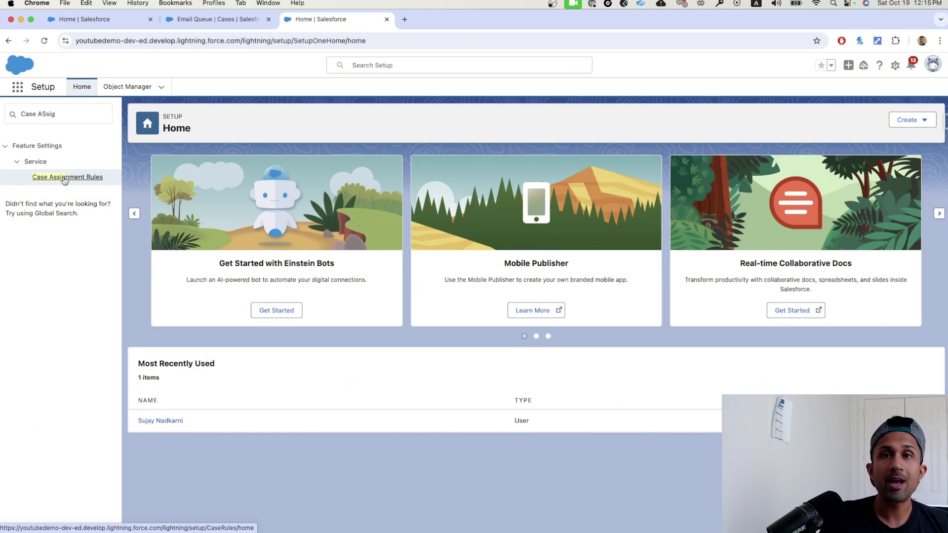
pyautogui.click(64, 179)
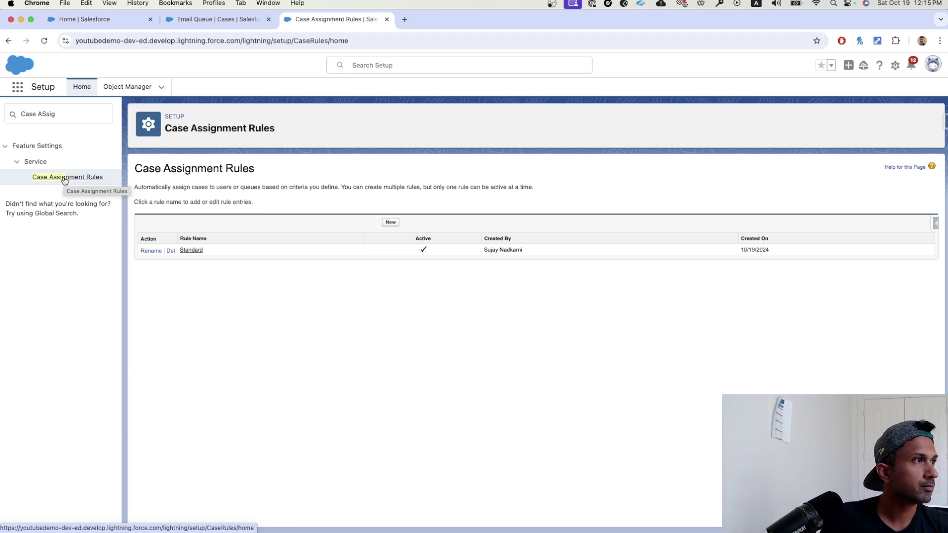
# Create and save an active case assignment rule named 'Case Routing Rules', replacing Standard.
pyautogui.click(390, 222)
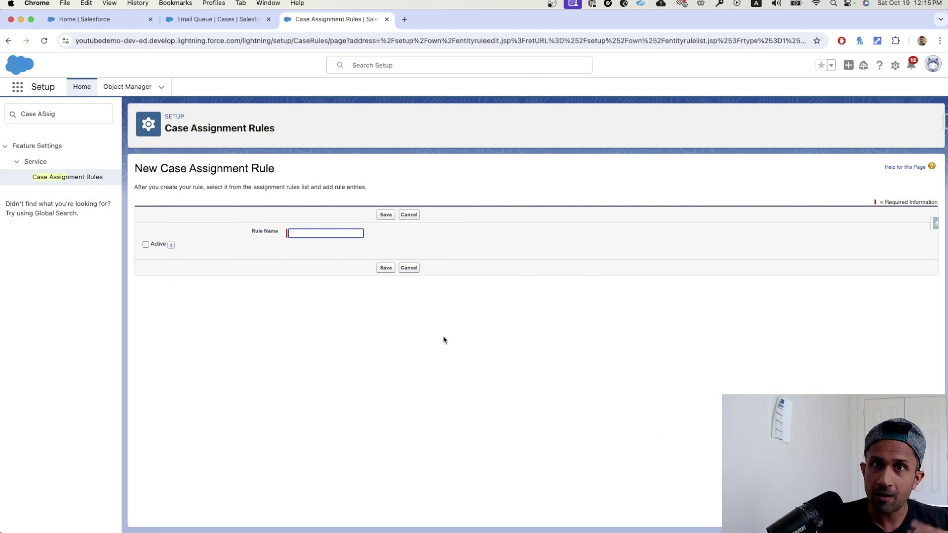
pyautogui.click(145, 245)
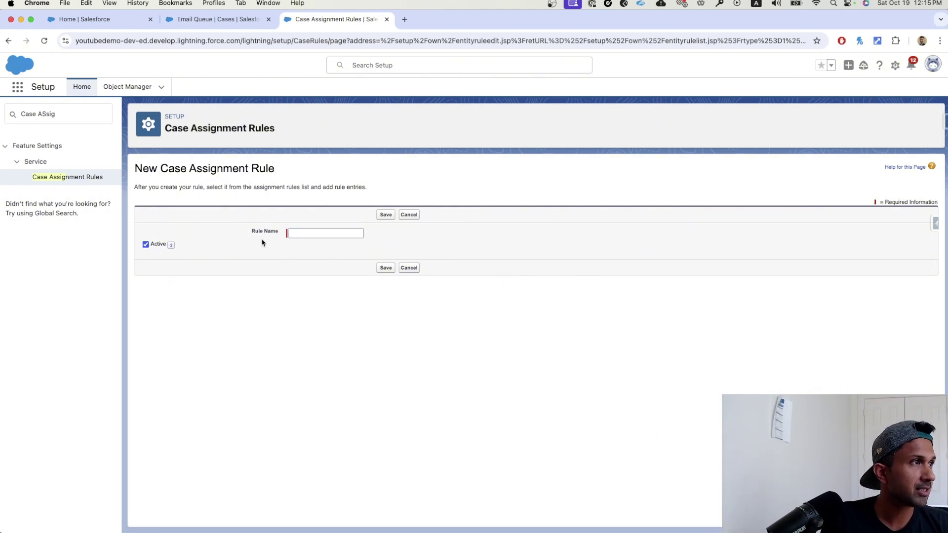
pyautogui.click(305, 236)
pyautogui.write('Case')
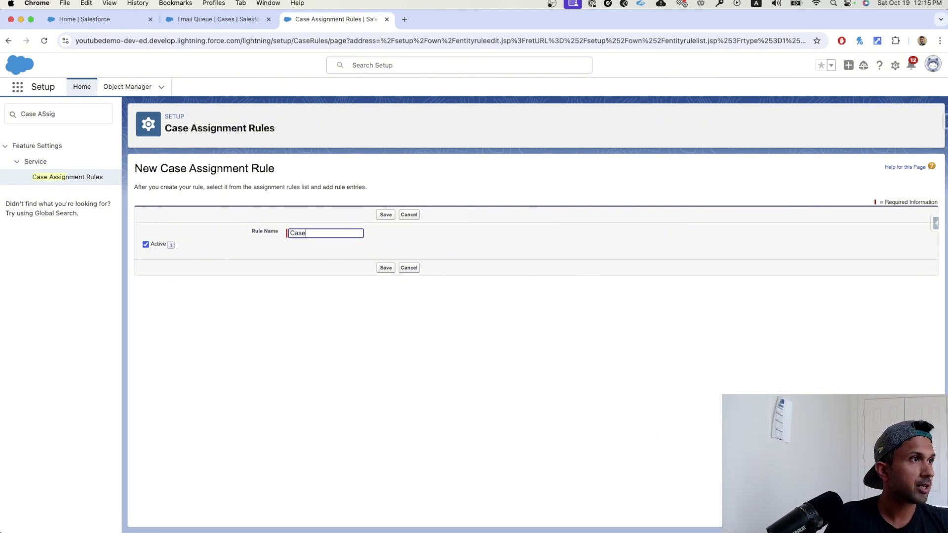
pyautogui.write(' Ema')
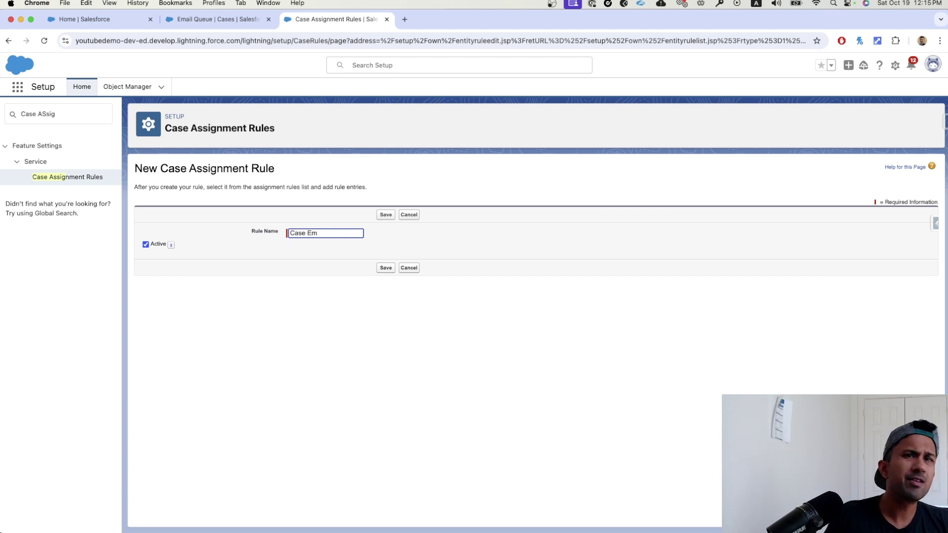
pyautogui.press('BackSpace')
pyautogui.press('BackSpace')
pyautogui.press('BackSpace')
pyautogui.write('e Rou')
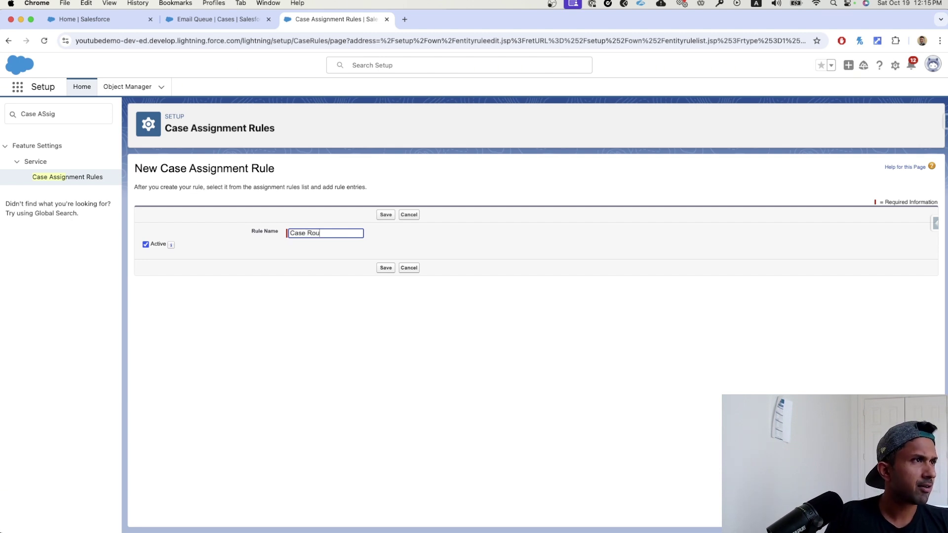
pyautogui.write('ting Rules')
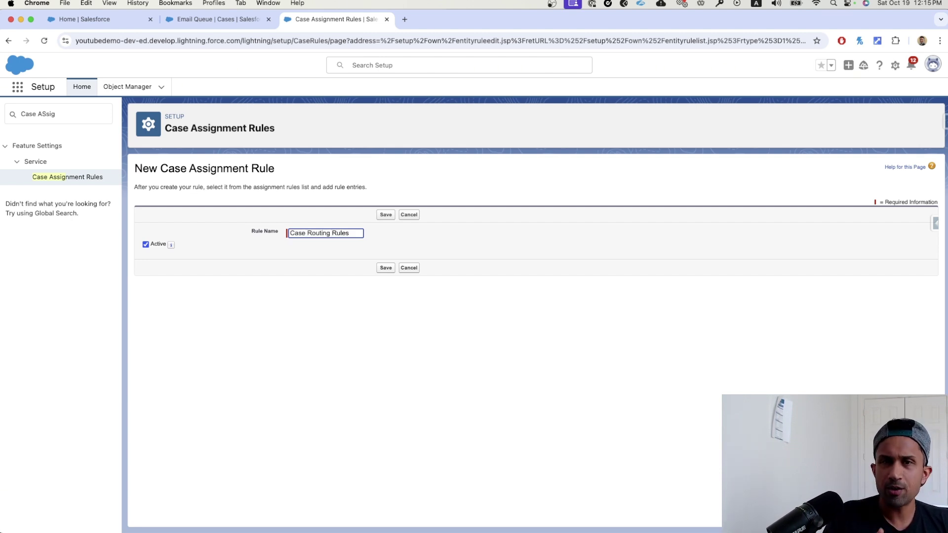
pyautogui.click(388, 215)
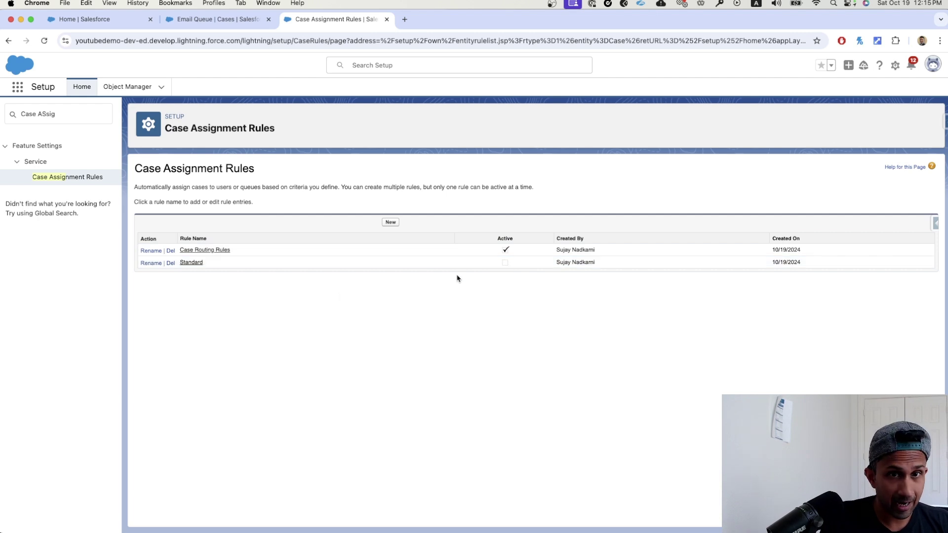
# Add a new rule entry with sort order 1 to the Case Routing Rules rule.
pyautogui.click(215, 251)
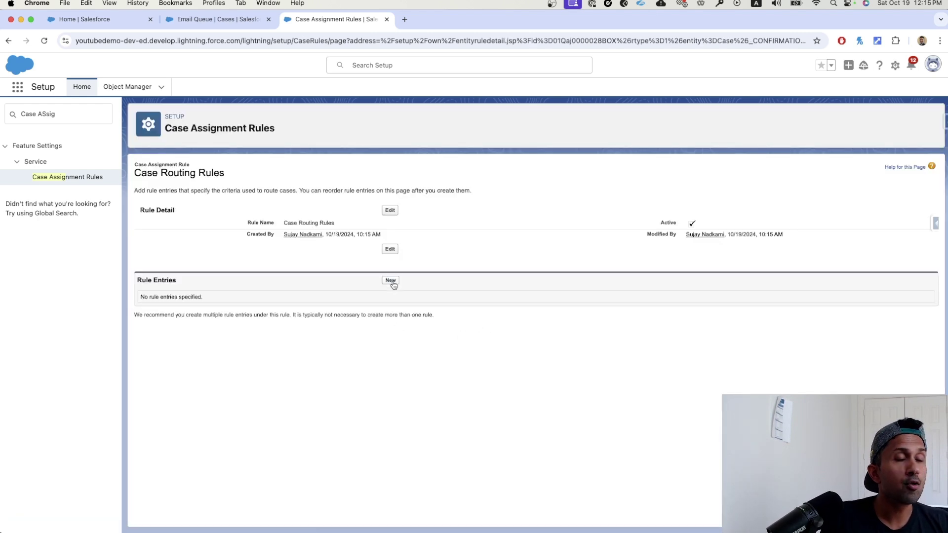
pyautogui.click(393, 284)
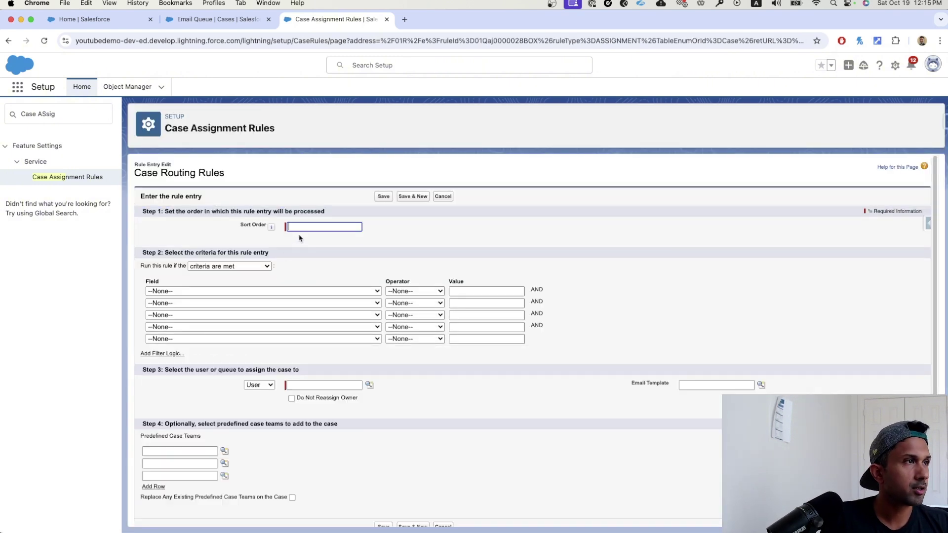
pyautogui.write('1')
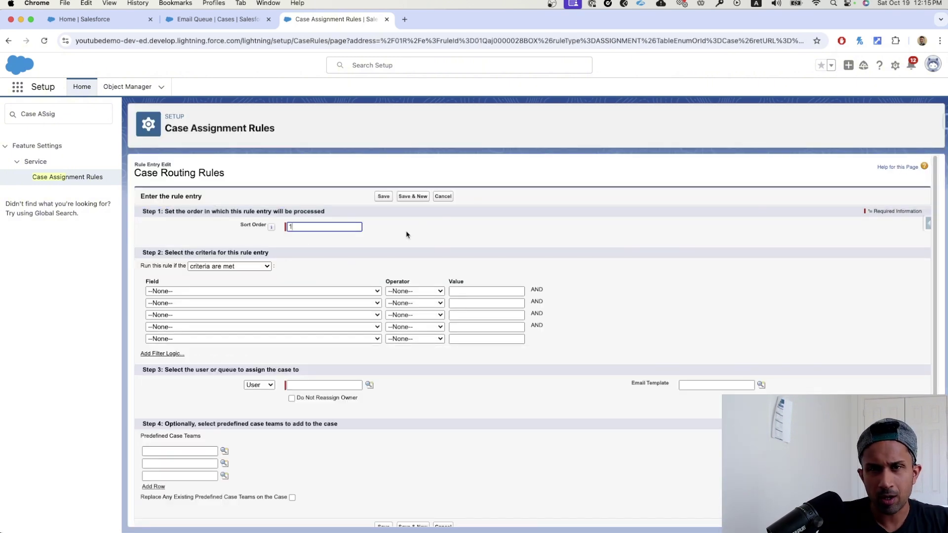
pyautogui.click(406, 234)
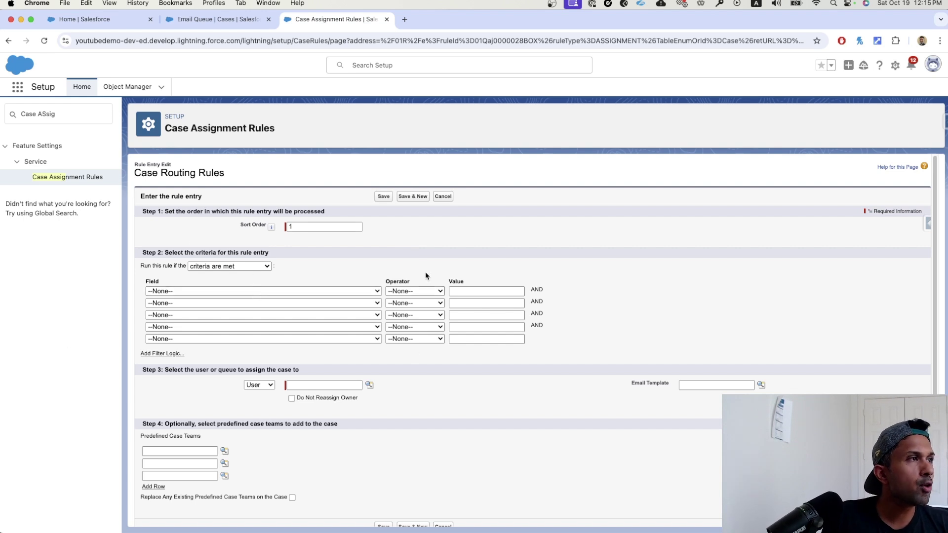
# Set the entry's criterion to Case Origin equals Email.
pyautogui.click(277, 293)
pyautogui.click(245, 324)
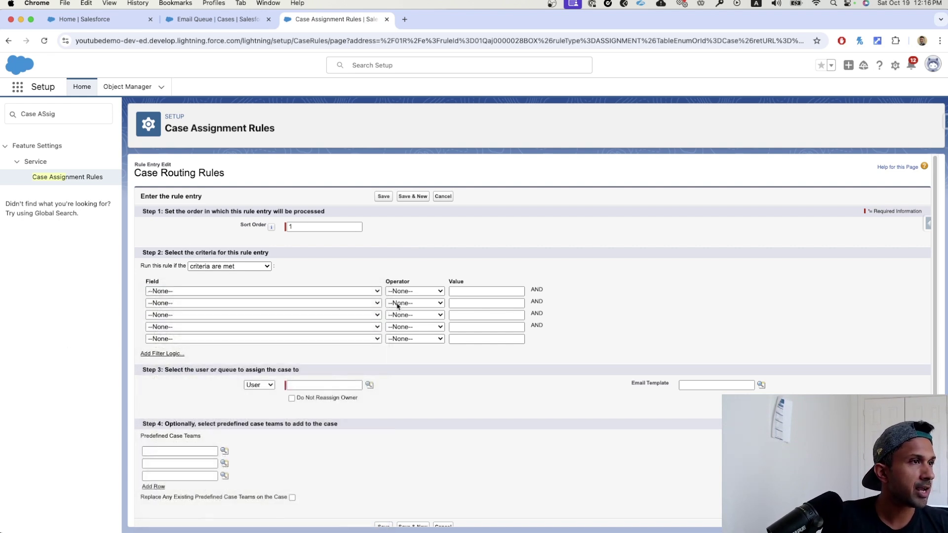
pyautogui.click(408, 297)
pyautogui.click(408, 301)
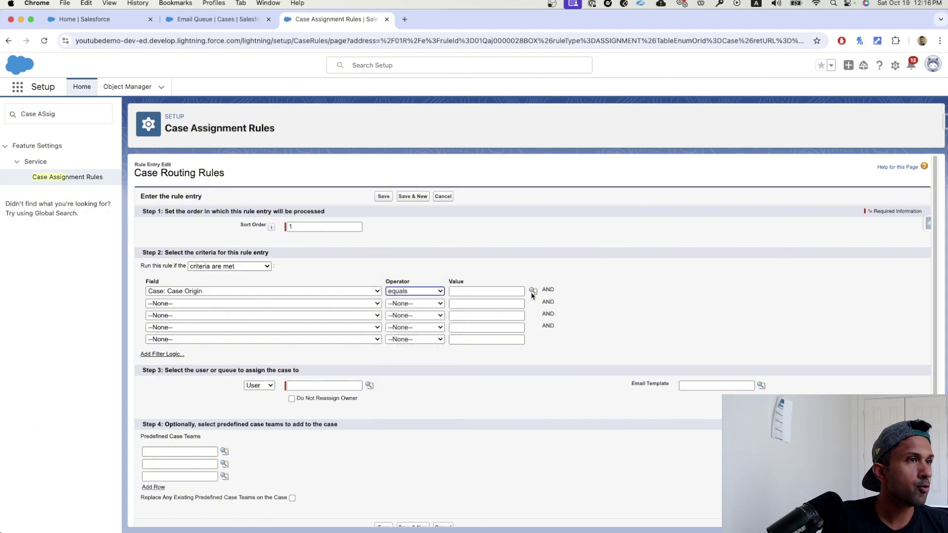
pyautogui.click(533, 291)
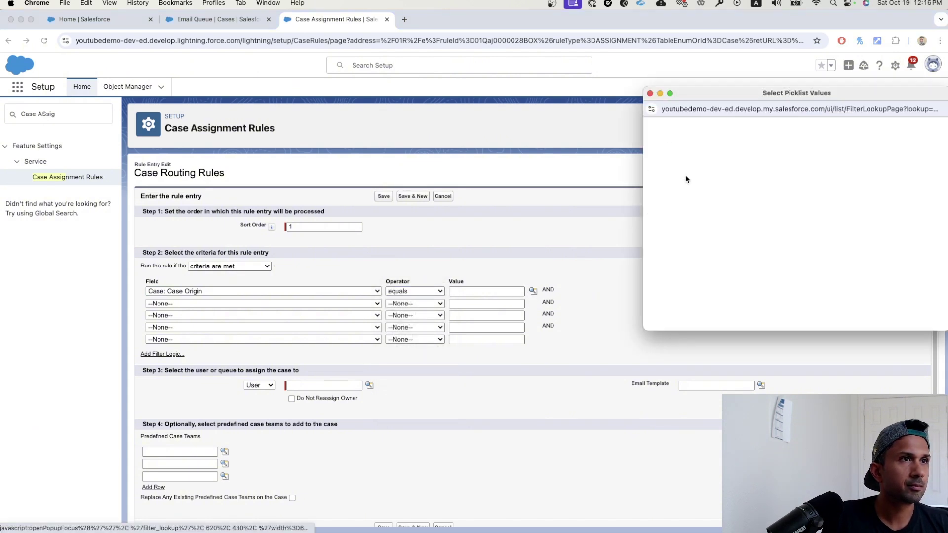
pyautogui.click(656, 196)
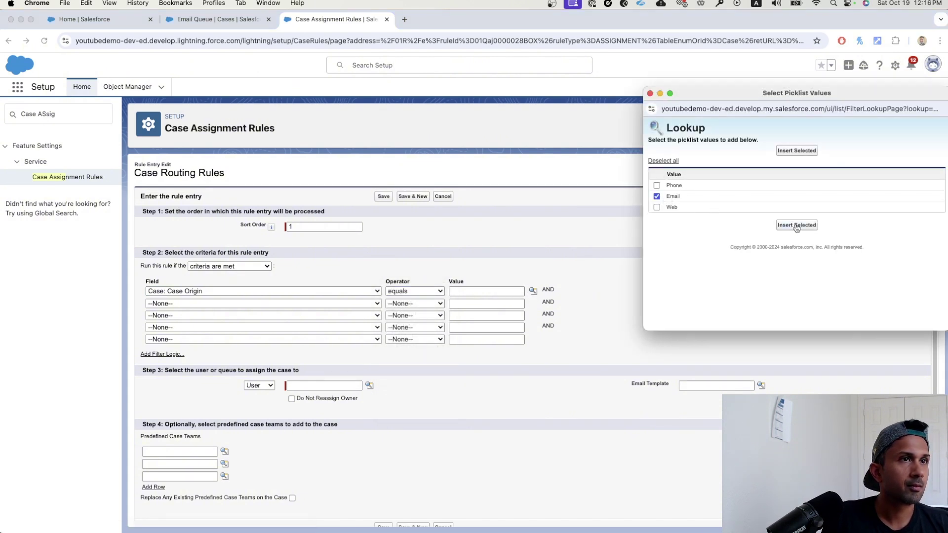
pyautogui.click(797, 225)
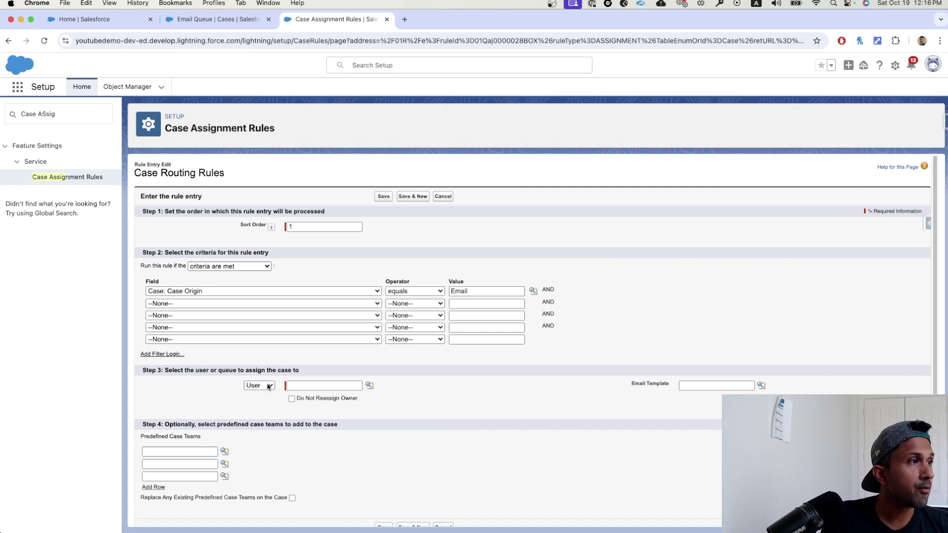
# Assign matching cases to the Email Queue and save the entry.
pyautogui.click(267, 386)
pyautogui.press('Return')
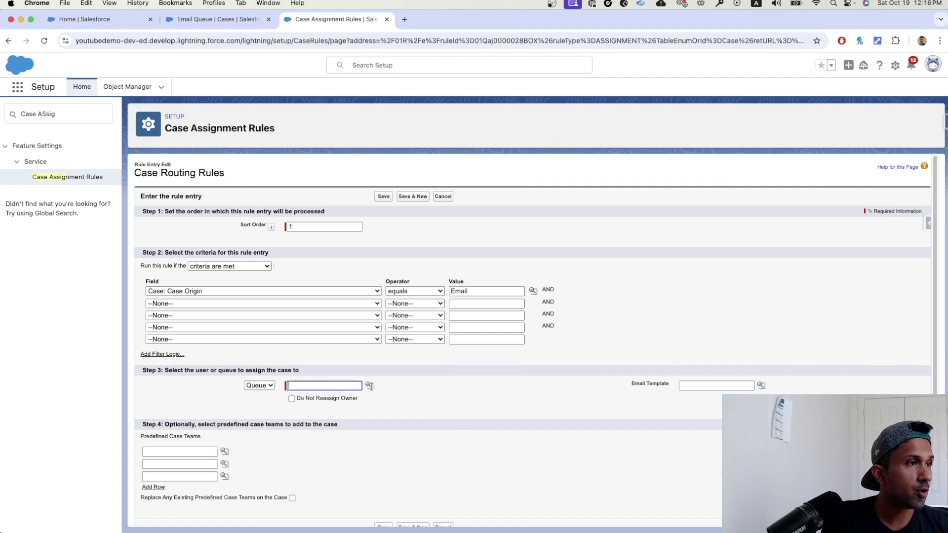
pyautogui.click(370, 387)
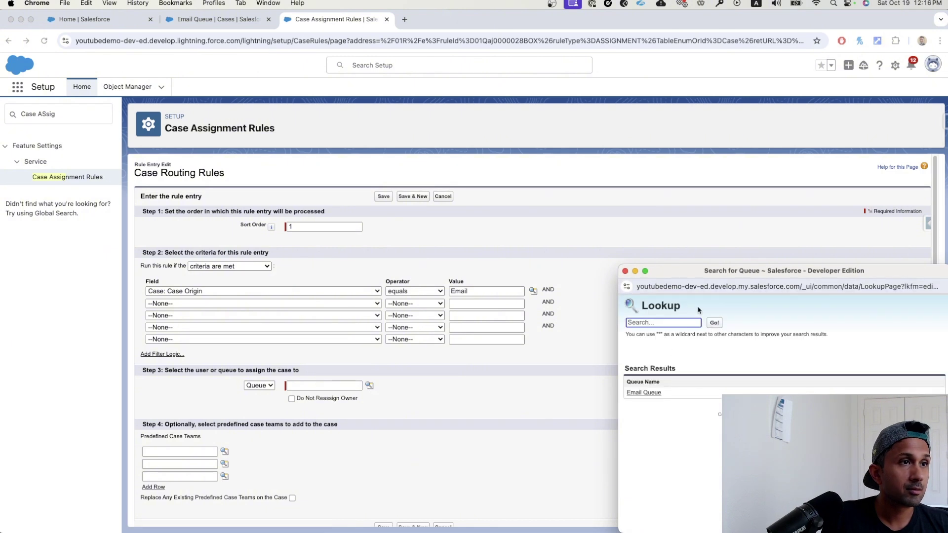
pyautogui.click(647, 393)
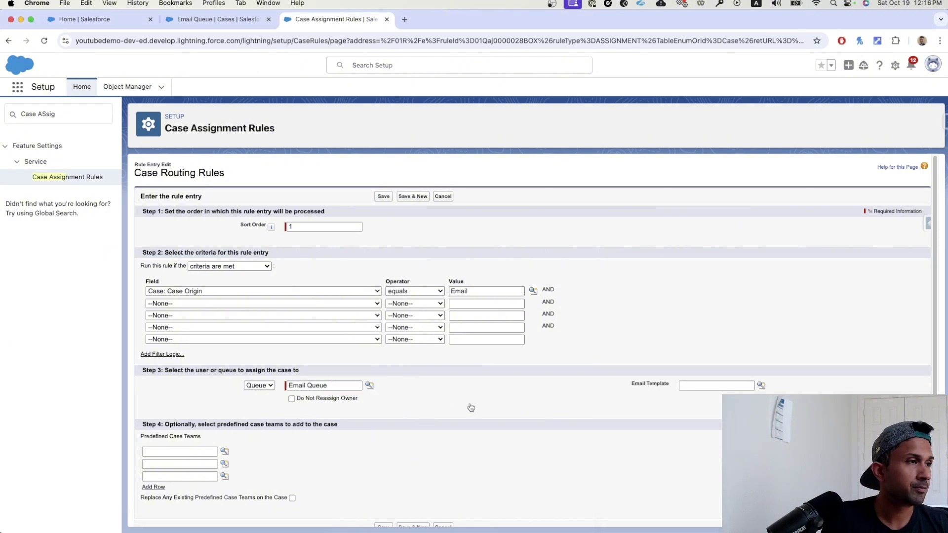
pyautogui.scroll(-1, 543, 385)
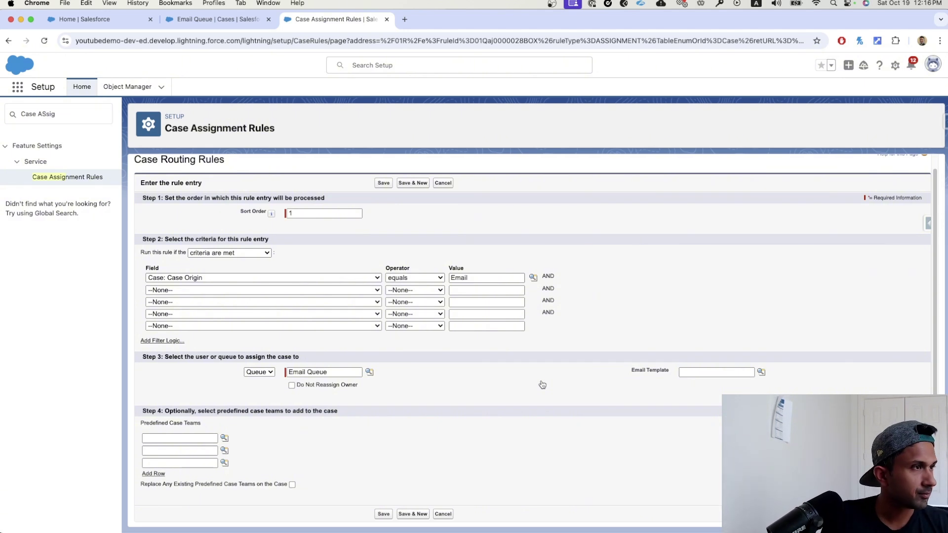
pyautogui.click(382, 514)
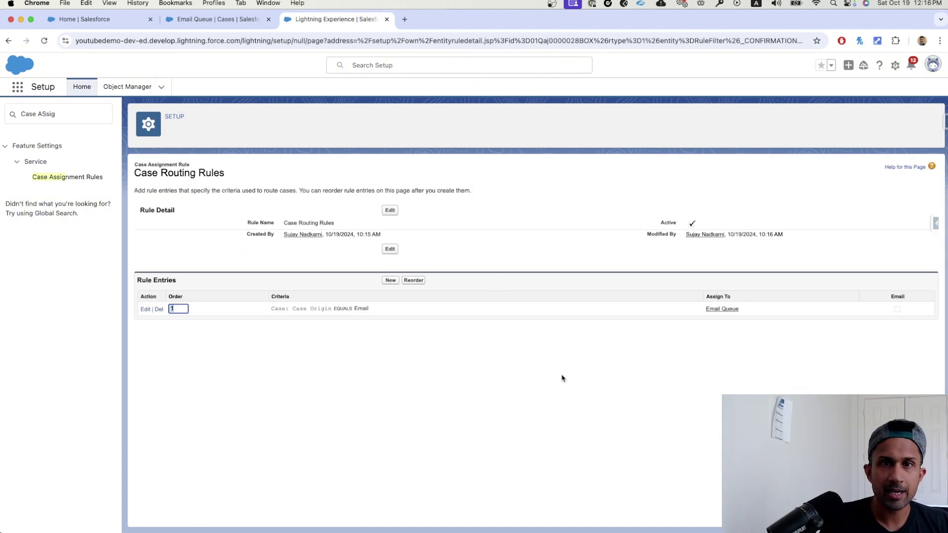
# From the Home page, find 'case' in the App Launcher and open the Cases list.
pyautogui.click(91, 22)
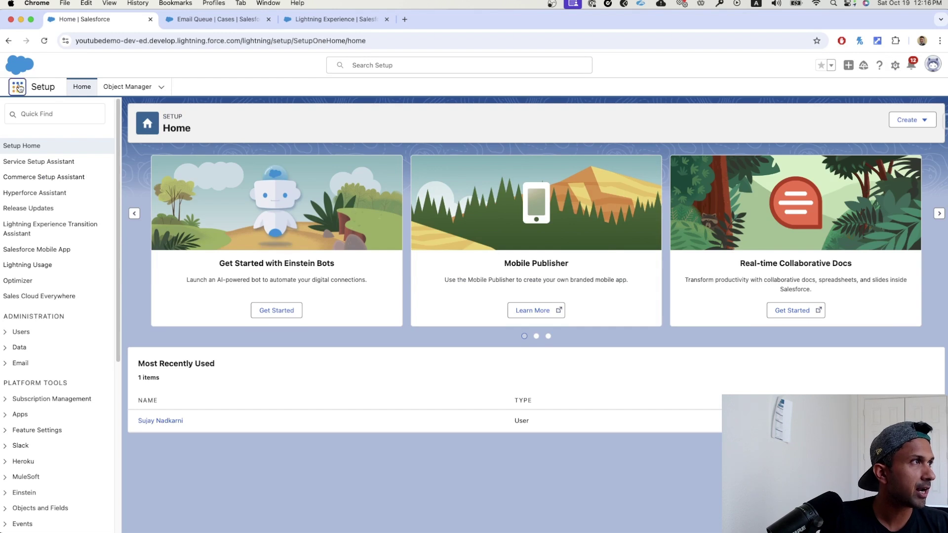
pyautogui.click(19, 88)
pyautogui.write('c')
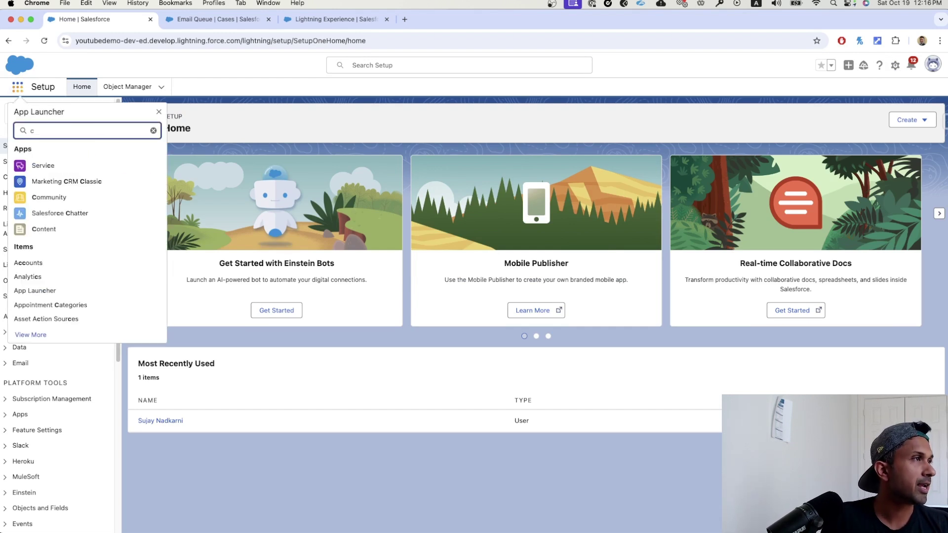
pyautogui.write('ase')
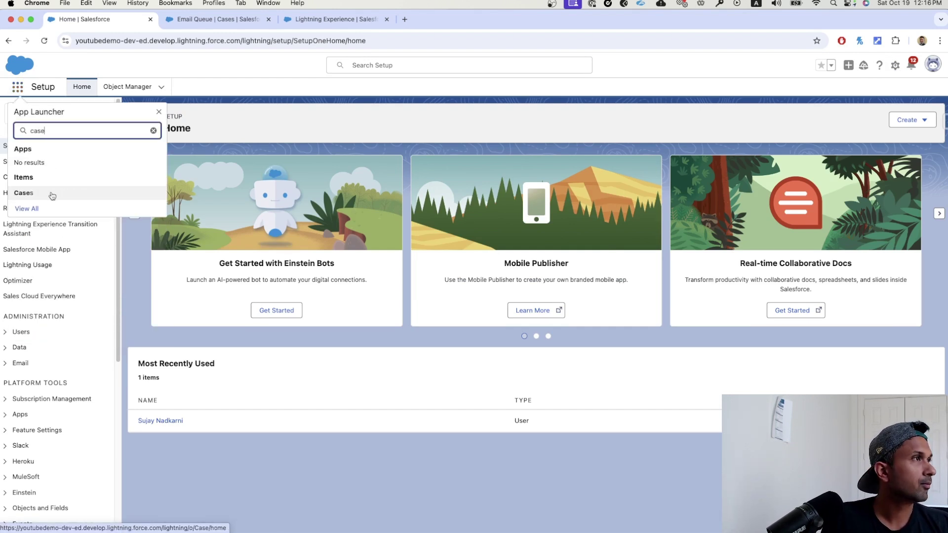
pyautogui.click(34, 197)
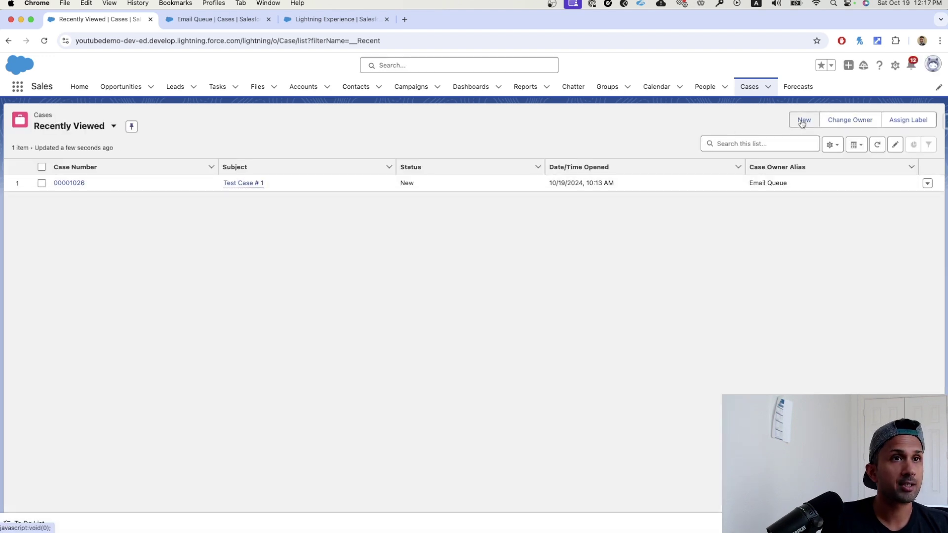
# Create and save a new case with origin Phone and subject 'Youtube Demo - Origin is Phone'.
pyautogui.click(804, 120)
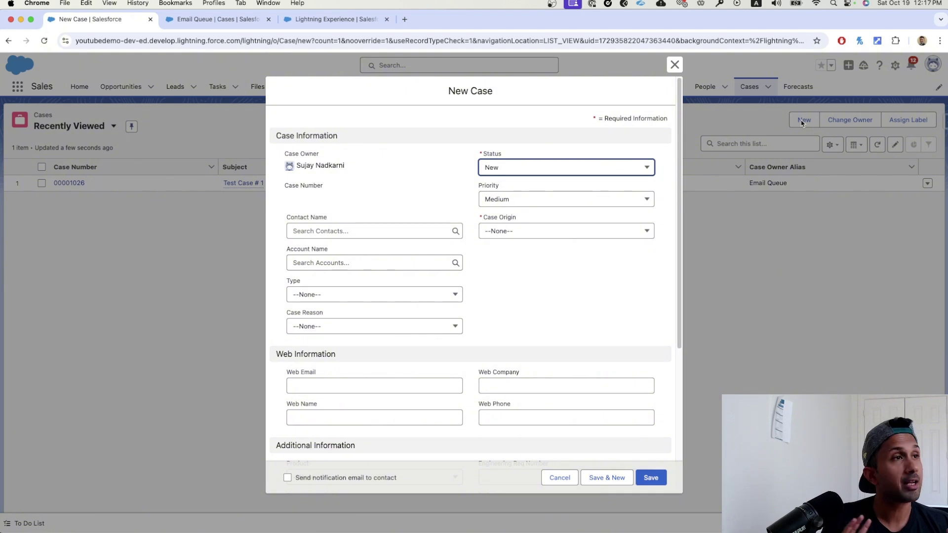
pyautogui.click(543, 231)
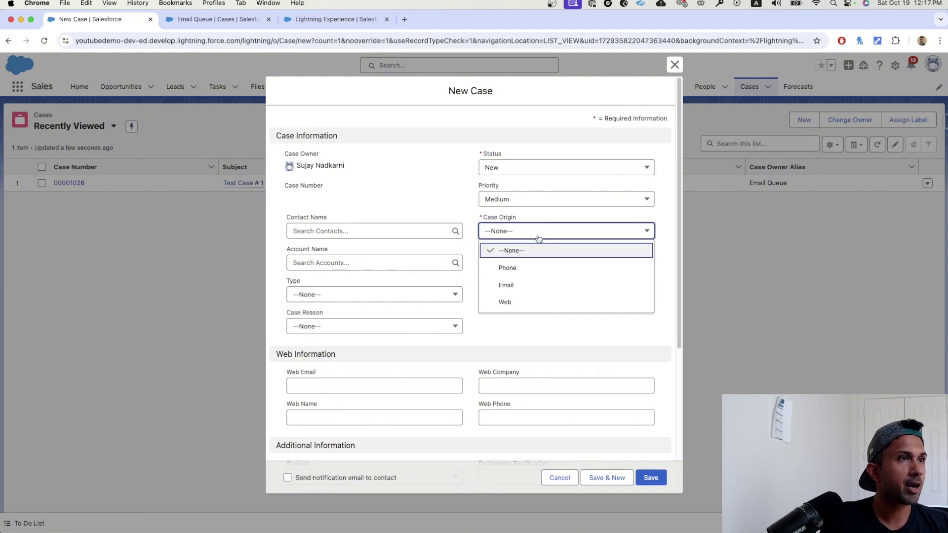
pyautogui.click(512, 269)
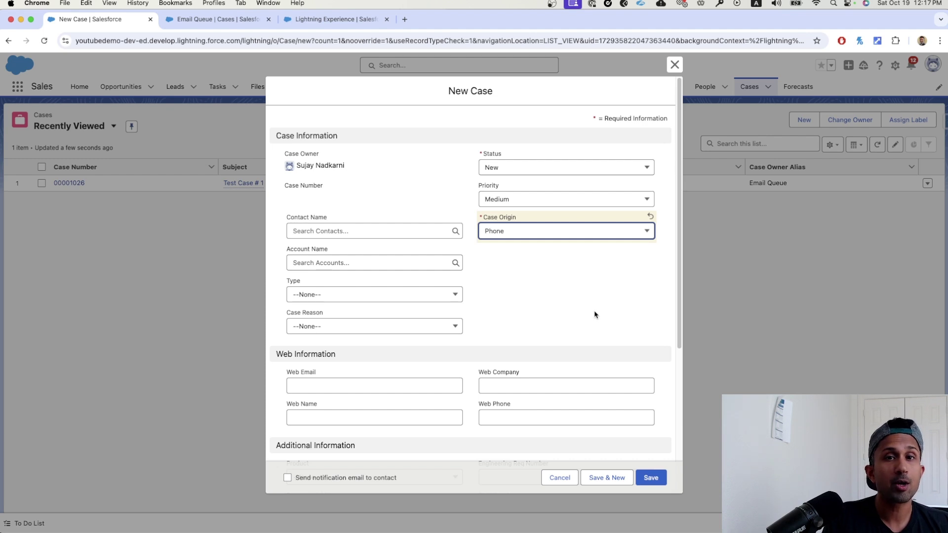
pyautogui.click(595, 314)
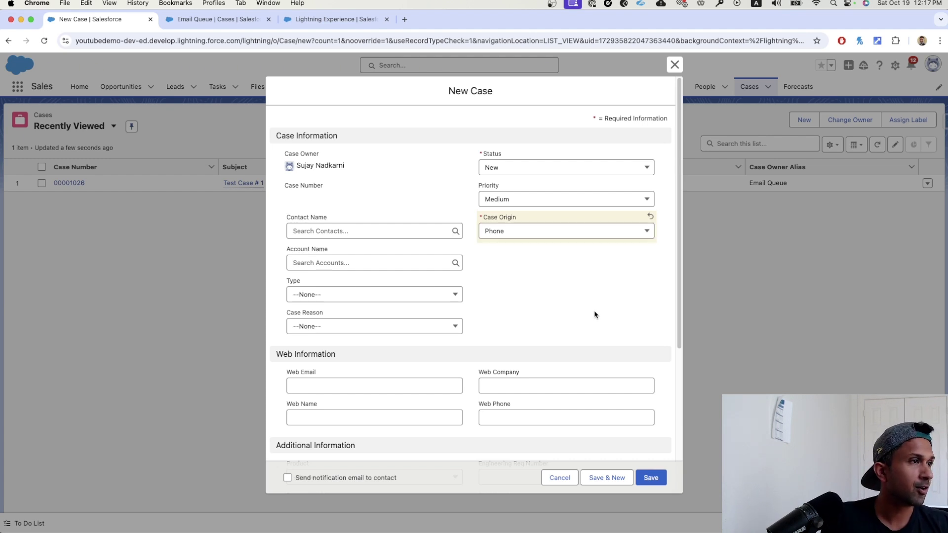
pyautogui.scroll(-5, 520, 311)
pyautogui.click(346, 352)
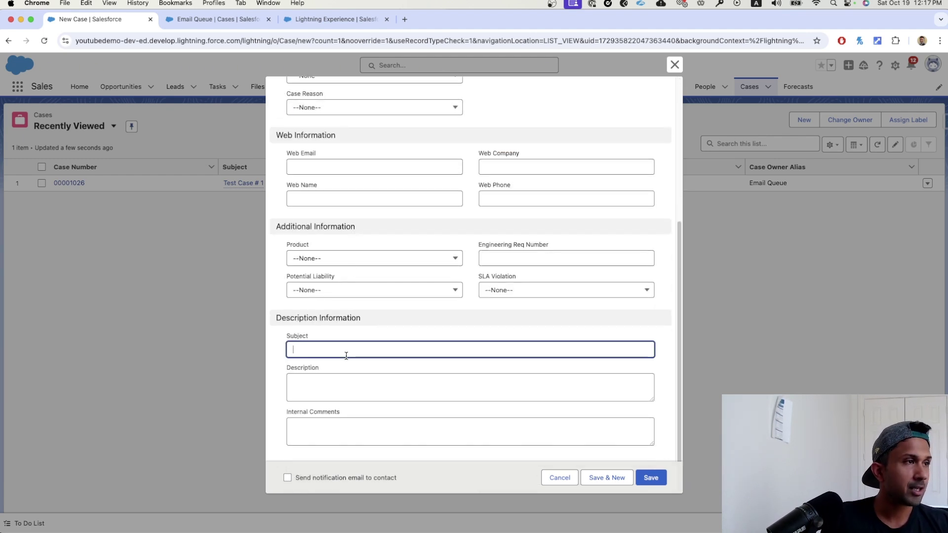
pyautogui.write('Youtub')
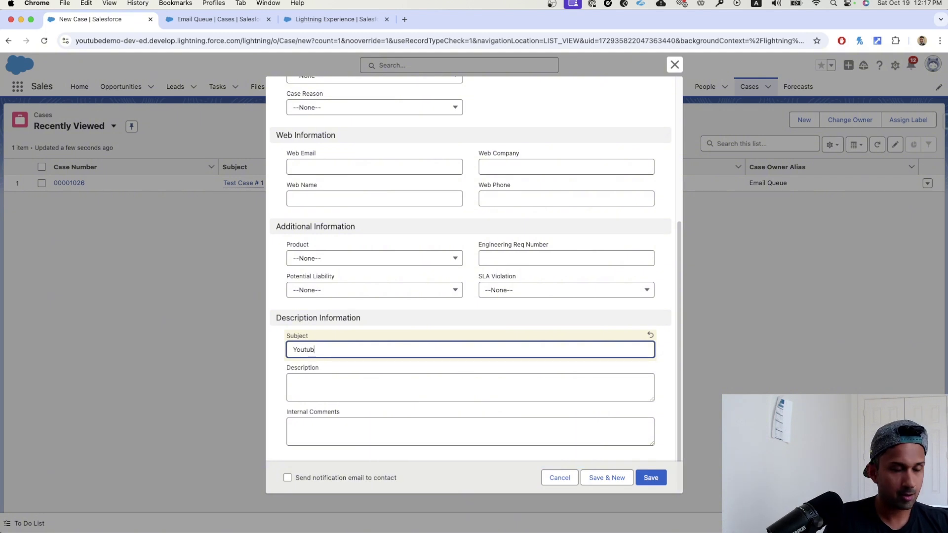
pyautogui.write('e Demo ')
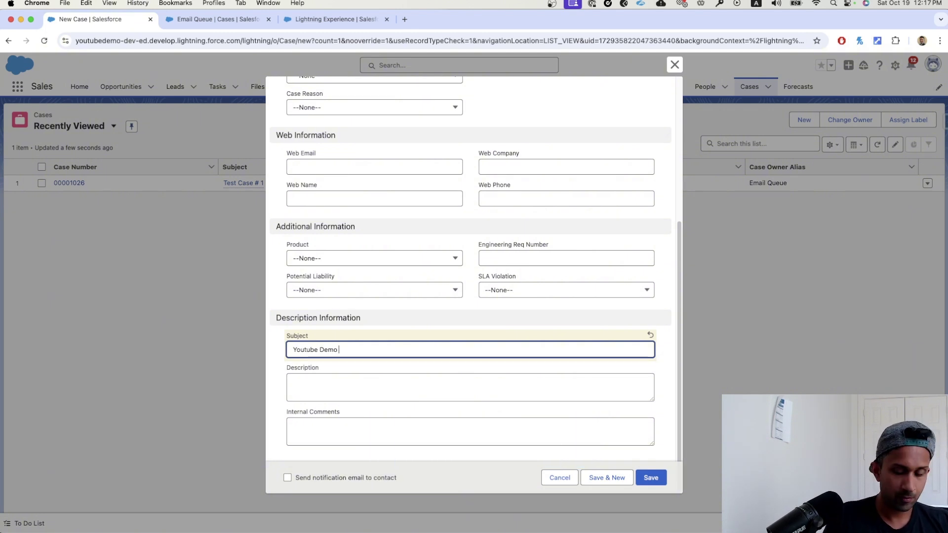
pyautogui.write('- Origin is ')
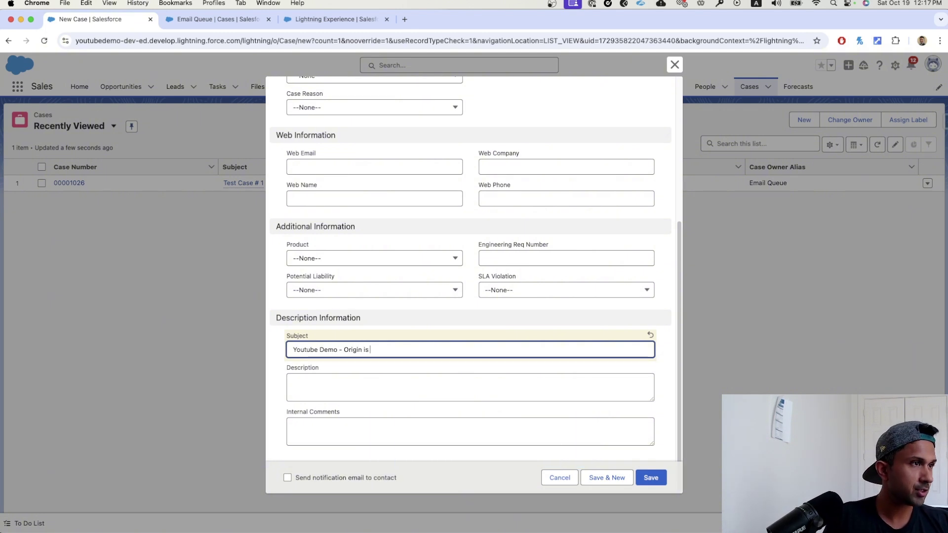
pyautogui.write('Phone')
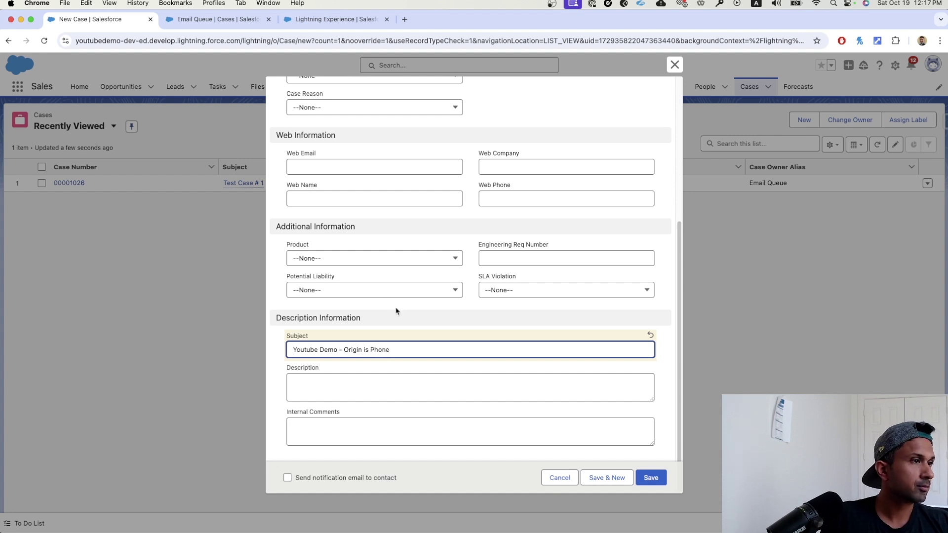
pyautogui.click(652, 478)
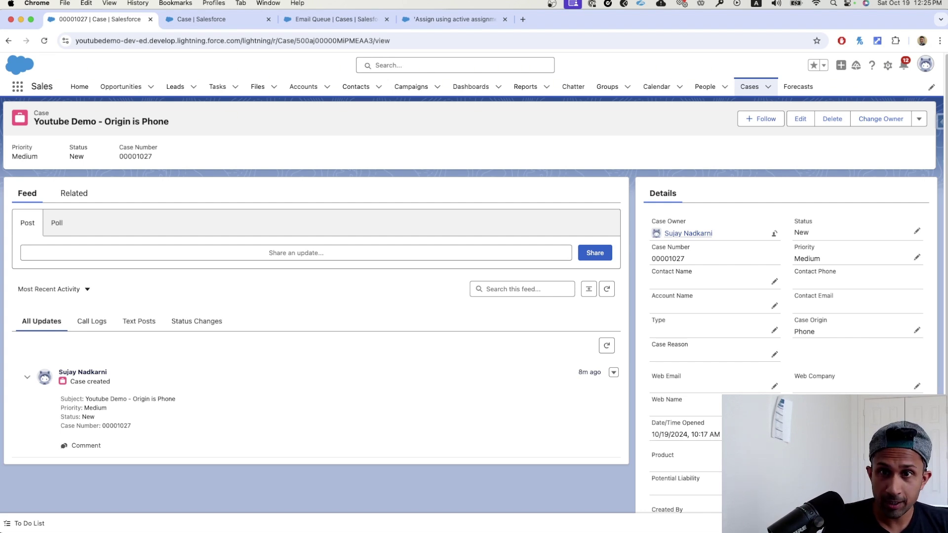
# Clone the Phone-origin case and change the copy's Case Origin to Email.
pyautogui.click(920, 119)
pyautogui.click(906, 143)
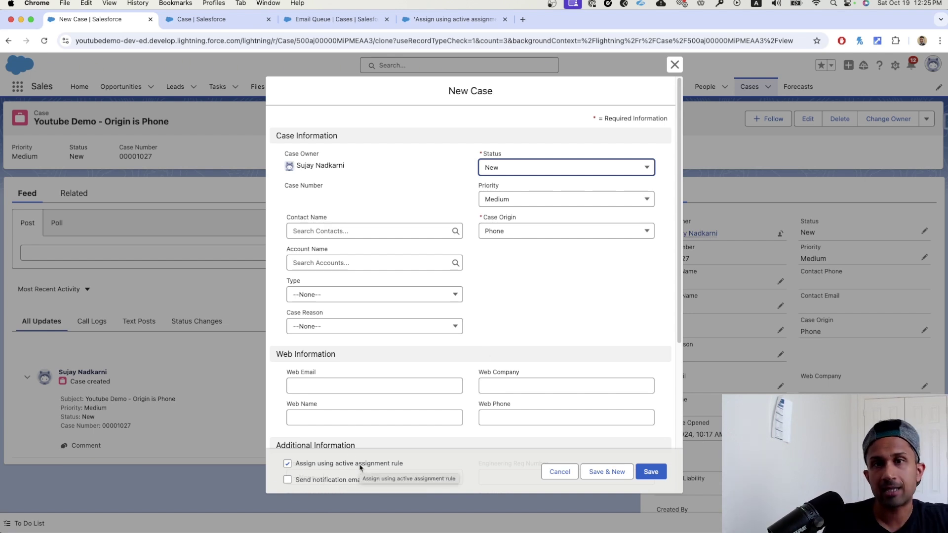
pyautogui.click(538, 290)
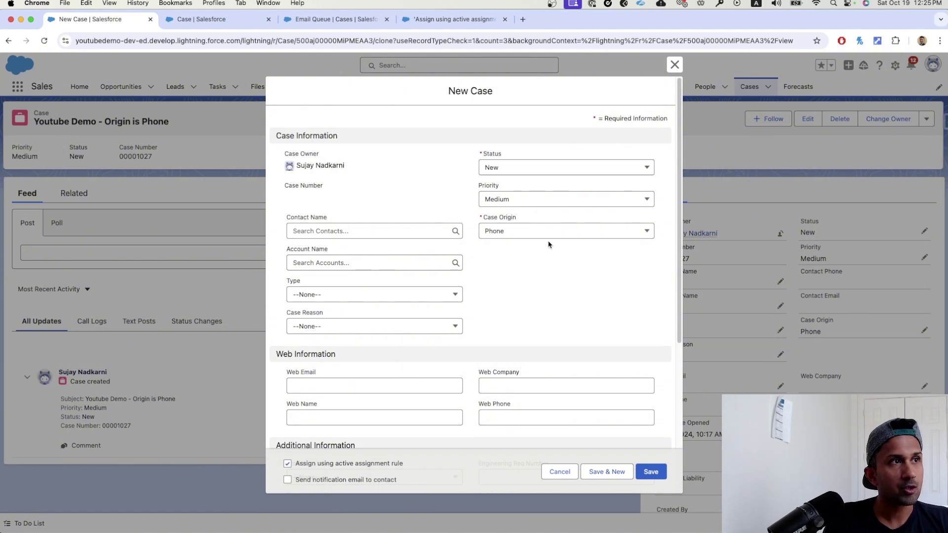
pyautogui.click(551, 238)
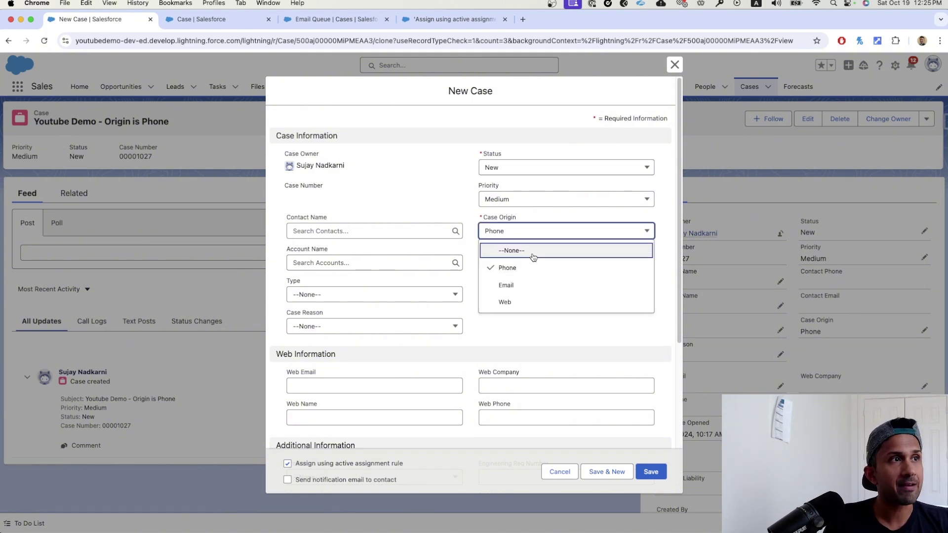
pyautogui.click(524, 289)
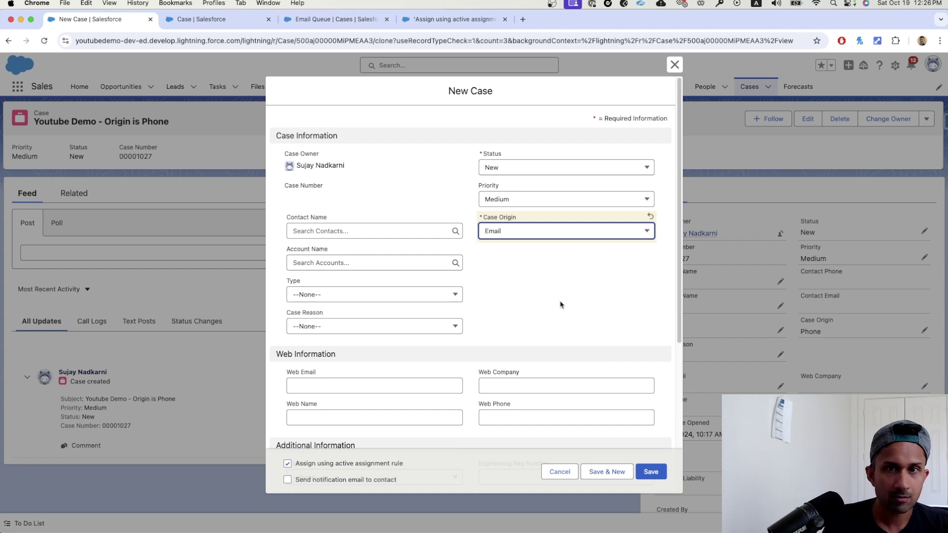
# Change the copy's subject to 'Youtube Demo - Origin is Email' and save it.
pyautogui.scroll(-5, 561, 303)
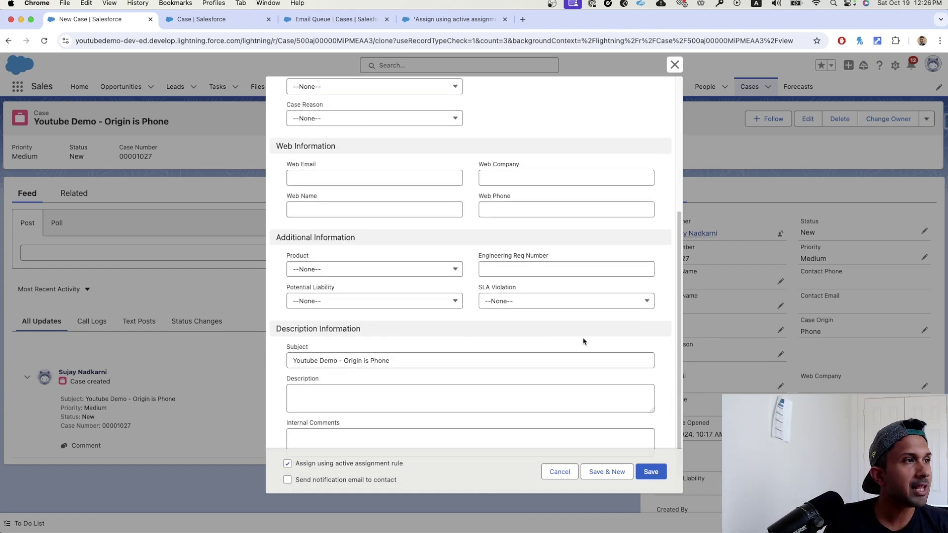
pyautogui.scroll(-1, 581, 339)
pyautogui.click(413, 337)
pyautogui.press('BackSpace')
pyautogui.press('BackSpace')
pyautogui.press('BackSpace')
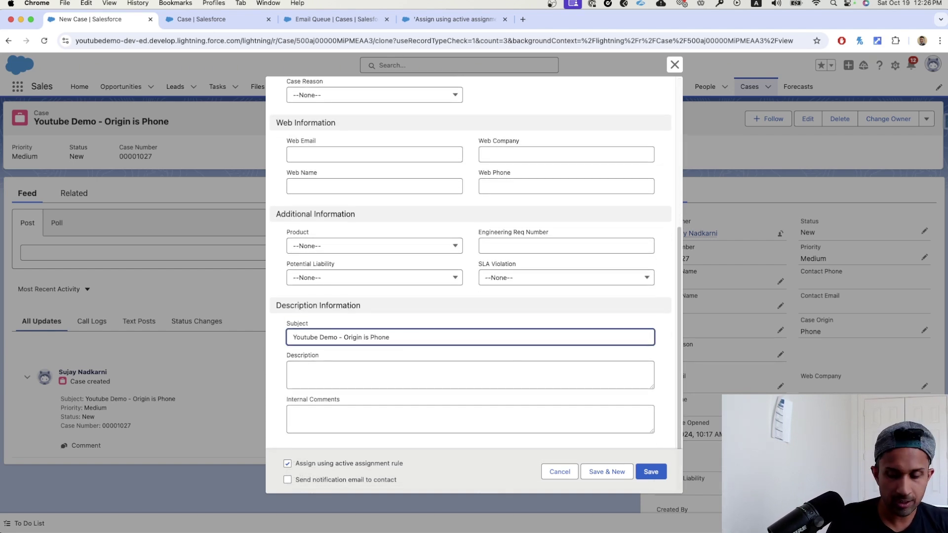
pyautogui.press('BackSpace')
pyautogui.press('BackSpace')
pyautogui.write('Email')
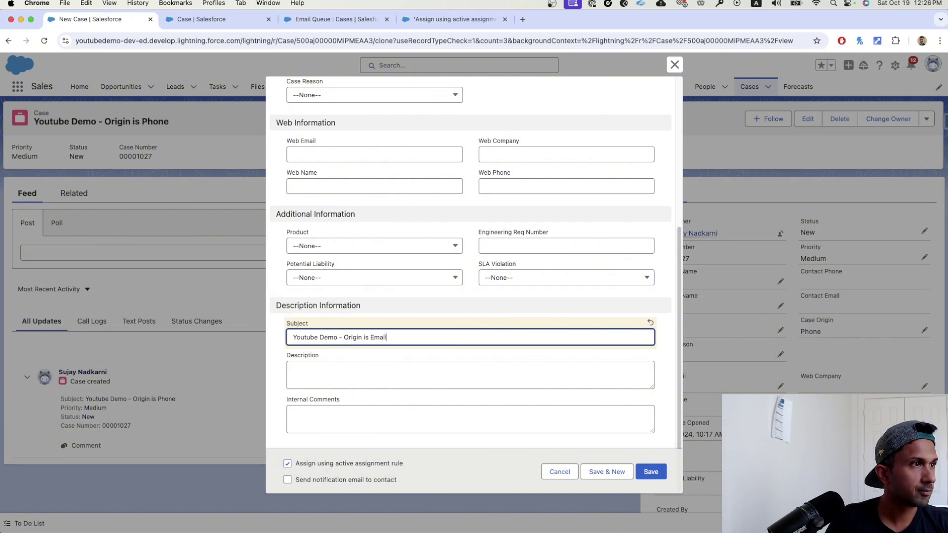
pyautogui.click(651, 472)
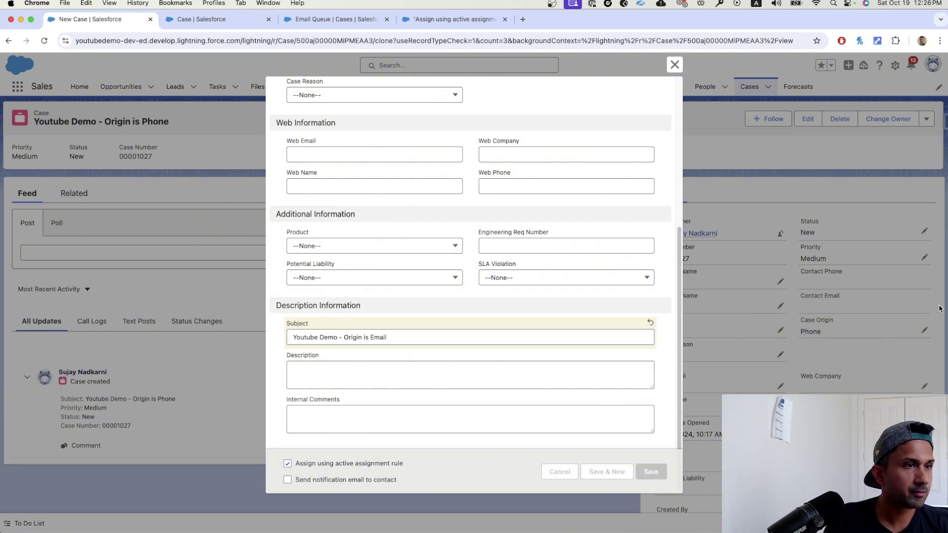